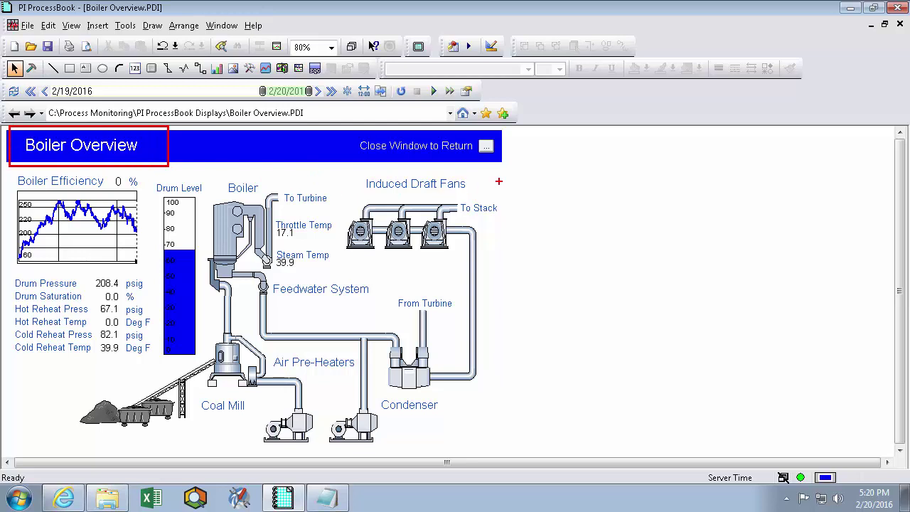
Step: Drag several elements on the Boiler Overview display, cancelling each attempt with Escape
mouse_move(499, 181)
mouse_down()
mouse_move(423, 182)
mouse_move(312, 299)
mouse_move(359, 426)
mouse_move(474, 177)
mouse_up()
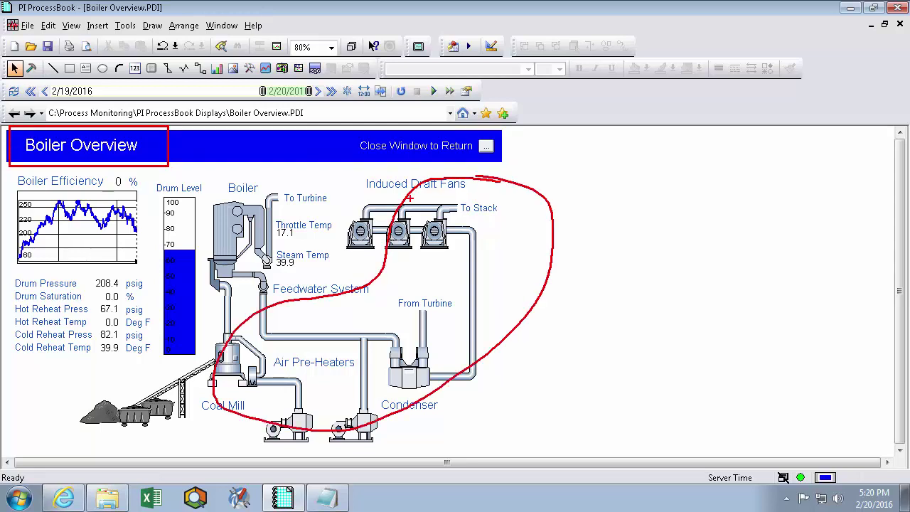
drag(62, 373, 252, 440)
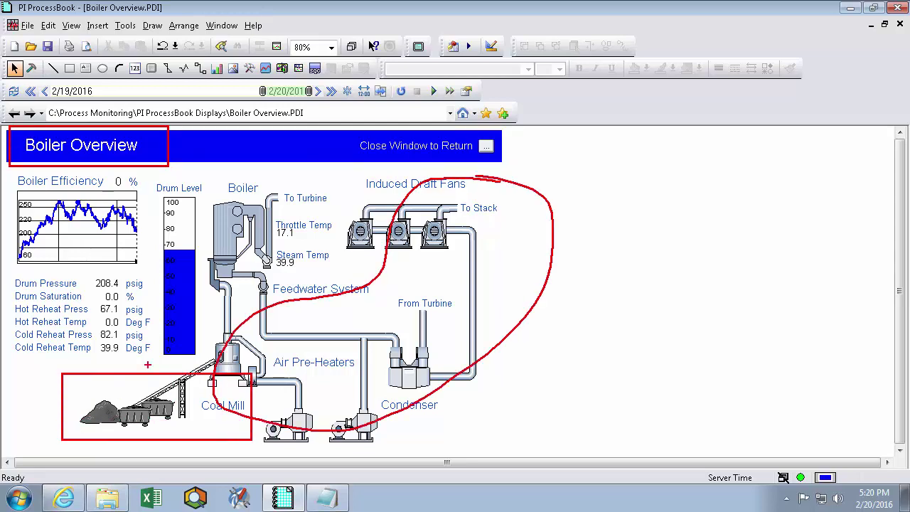
drag(5, 270, 95, 365)
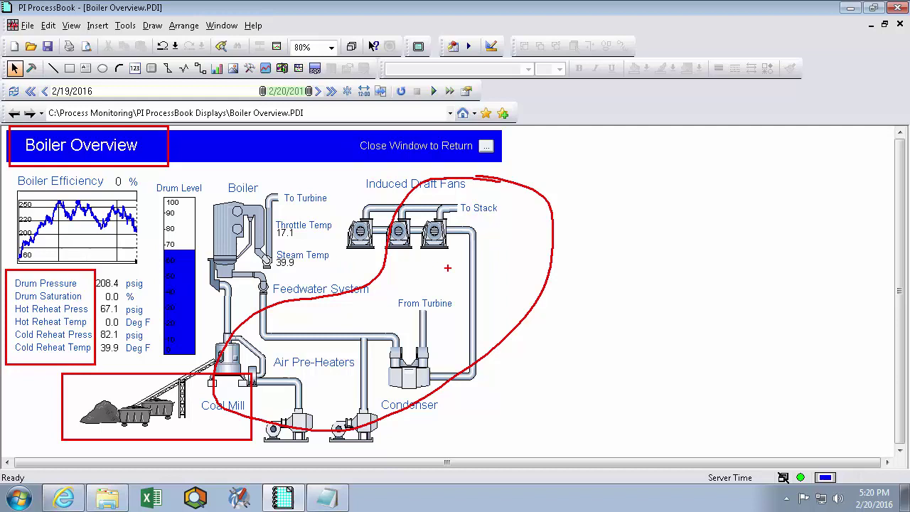
key(Escape)
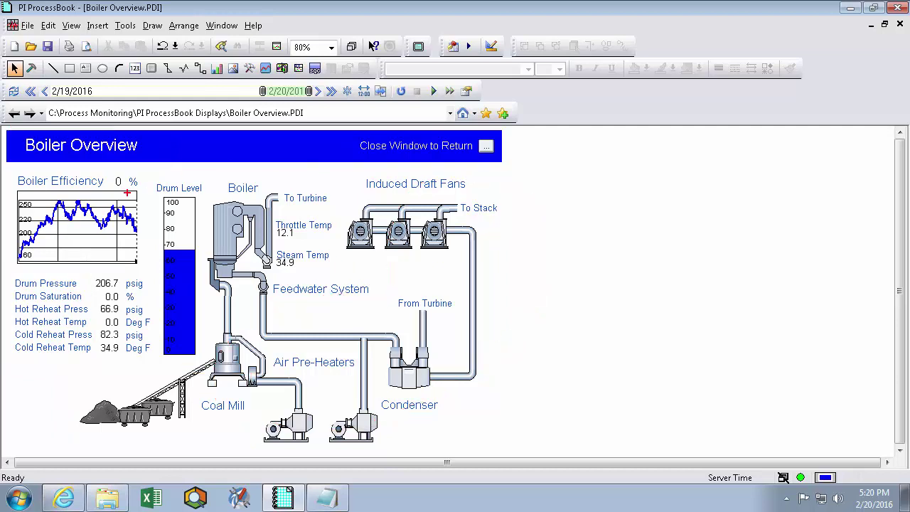
drag(136, 199, 189, 162)
drag(193, 204, 237, 168)
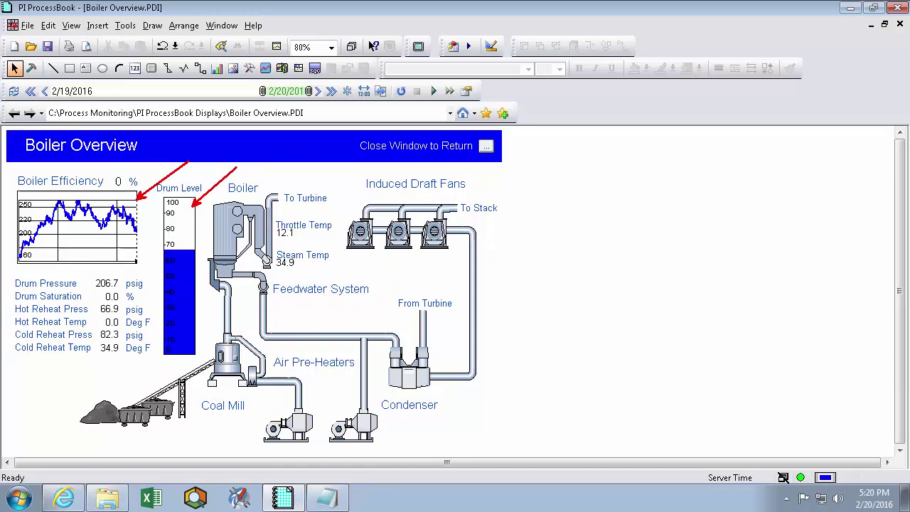
drag(86, 268, 125, 363)
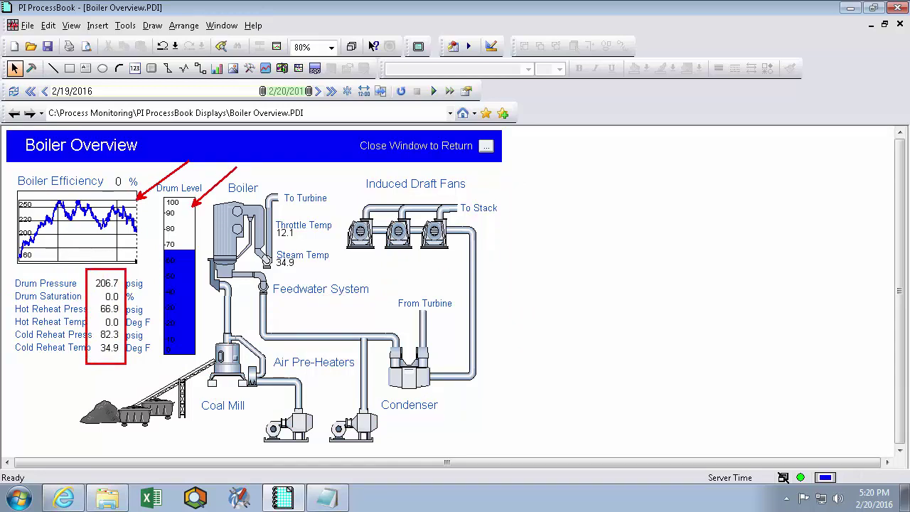
key(Escape)
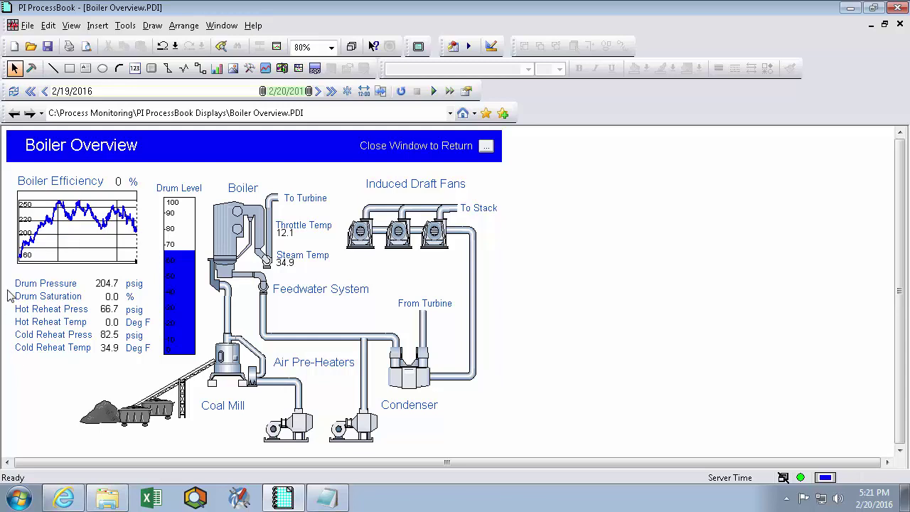
mouse_move(116, 293)
Step: Shift the display's time range earlier to 2/19/2016–2/20/2016 using the time bar
mouse_move(263, 97)
drag(261, 95, 262, 96)
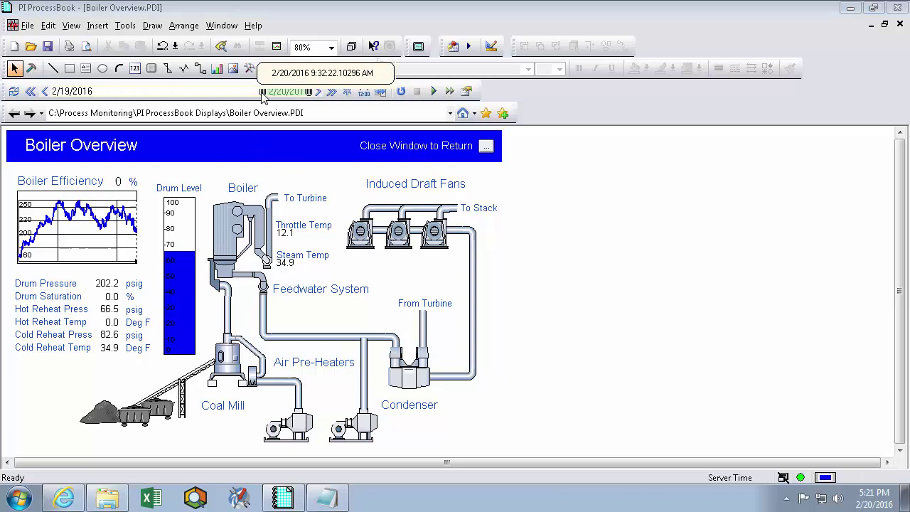
drag(261, 96, 216, 99)
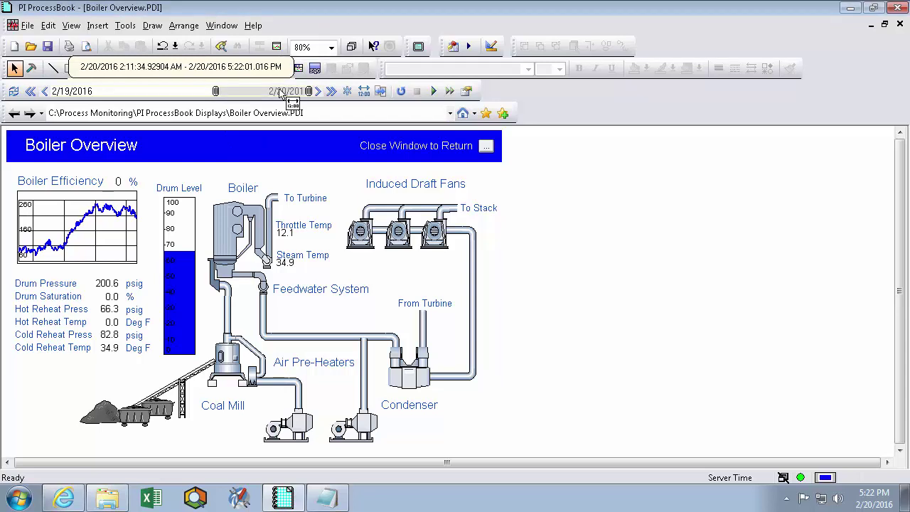
drag(282, 91, 238, 95)
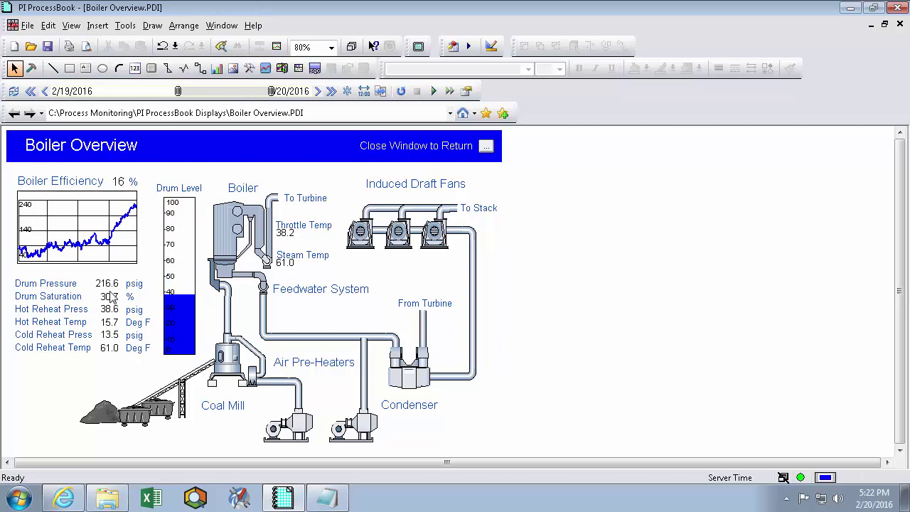
mouse_move(107, 285)
Step: Set the display's time range from Y (yesterday) to T (today)
drag(351, 75, 377, 101)
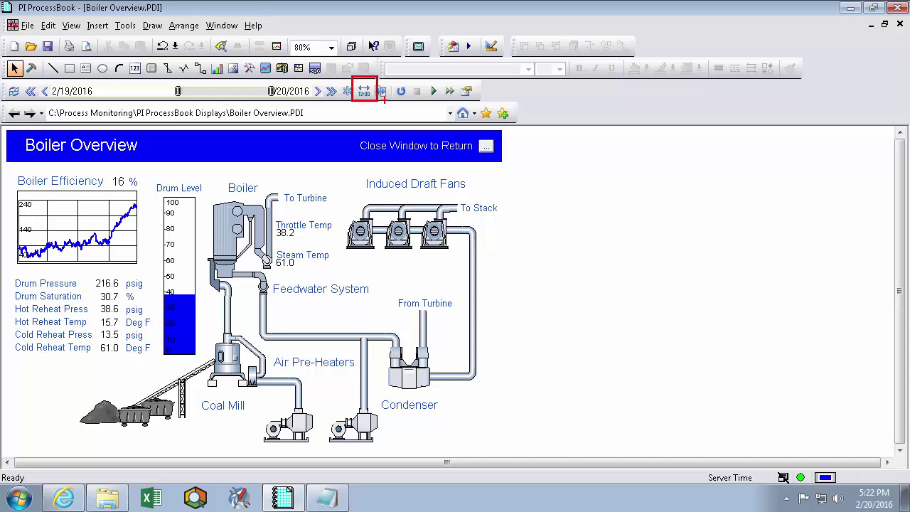
click(364, 91)
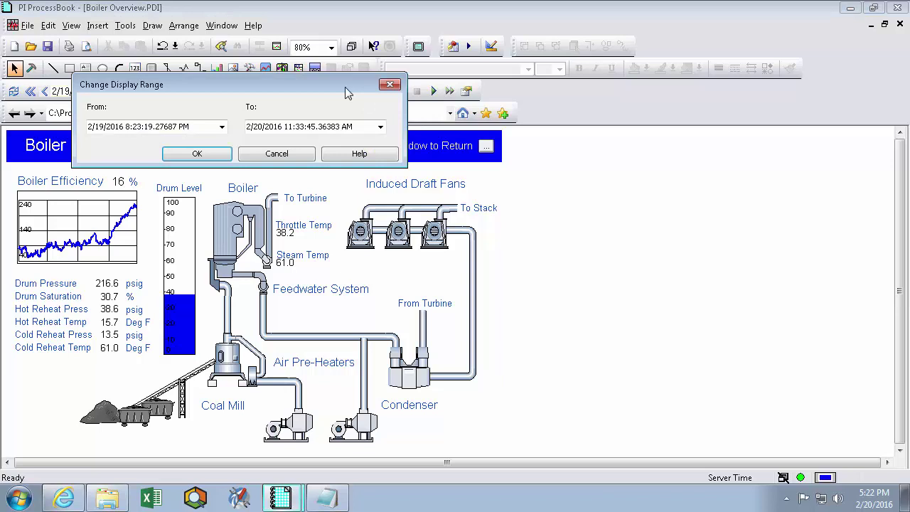
drag(327, 91, 528, 202)
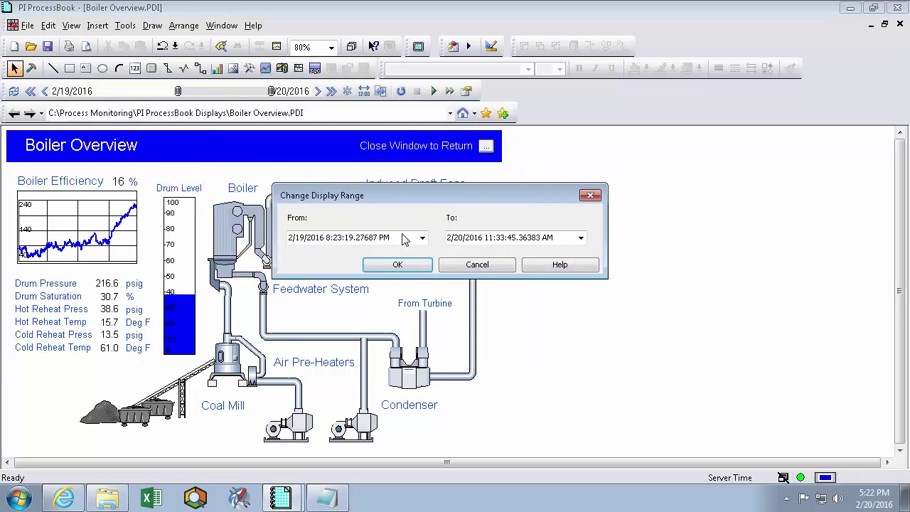
click(403, 239)
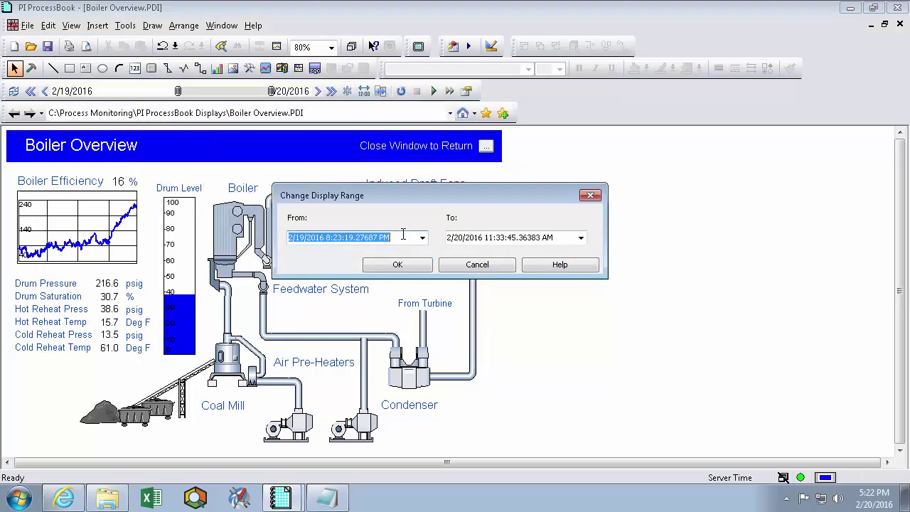
text(Y)
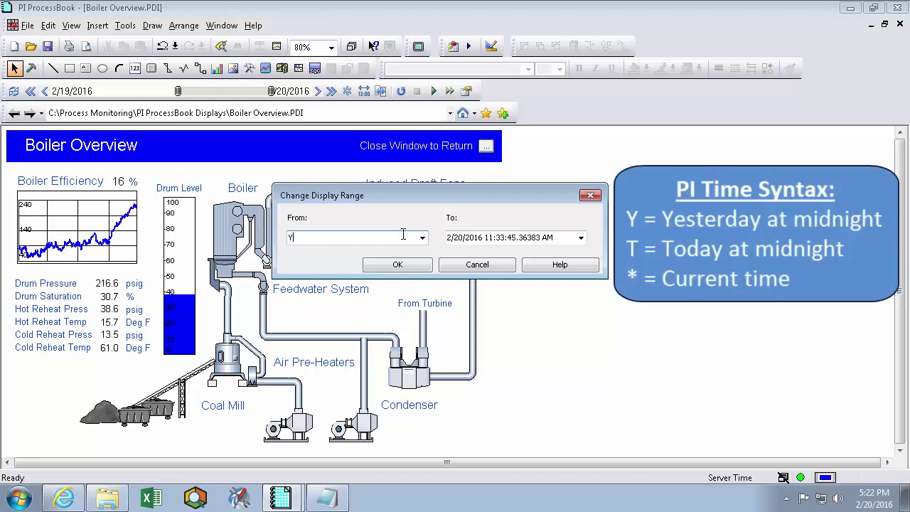
key(Tab)
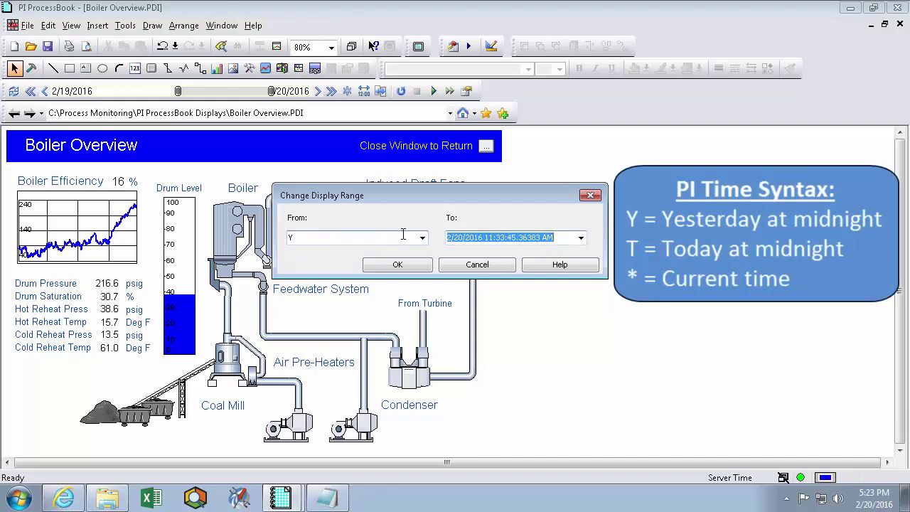
text(T)
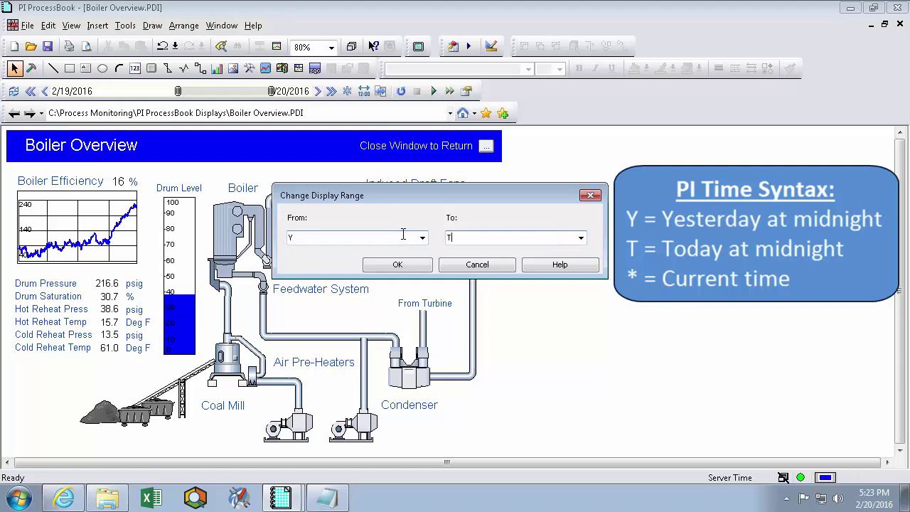
click(390, 270)
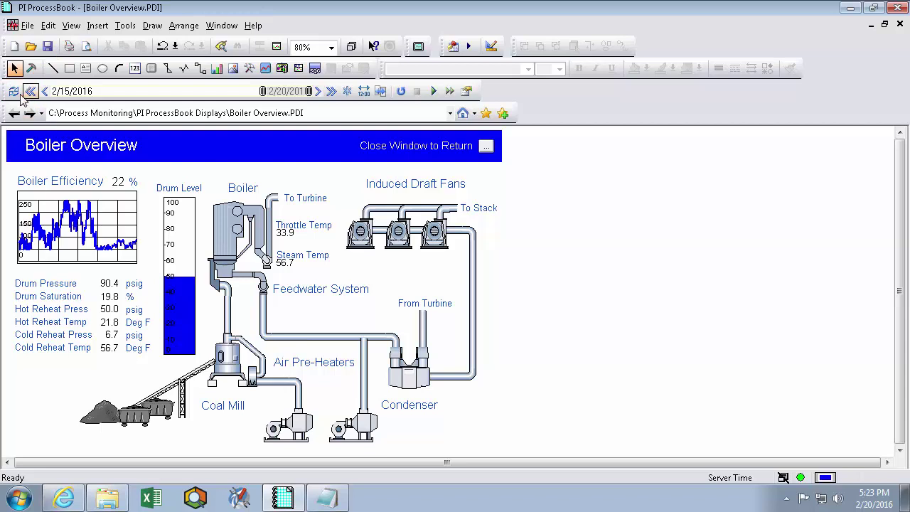
Step: Revert the time range to 2/19/2016 and show Drum Pressure's 961 archived events in Details
click(14, 92)
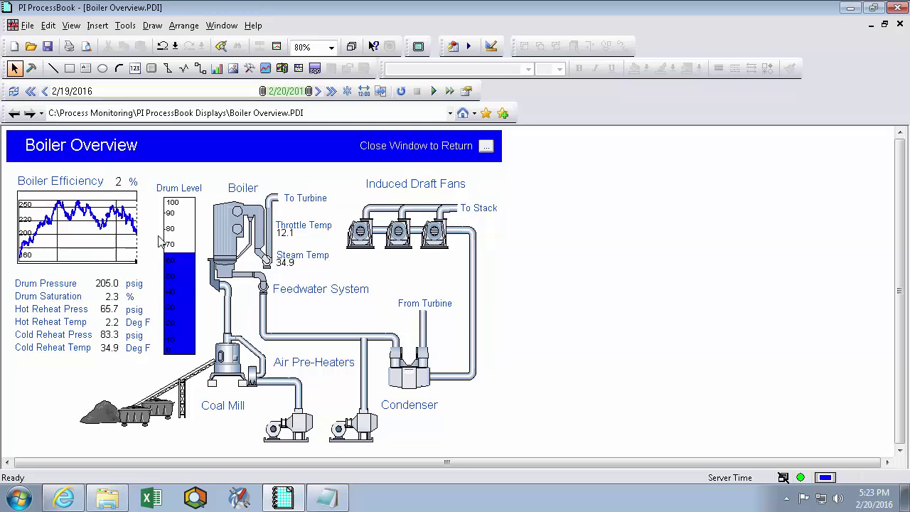
click(112, 286)
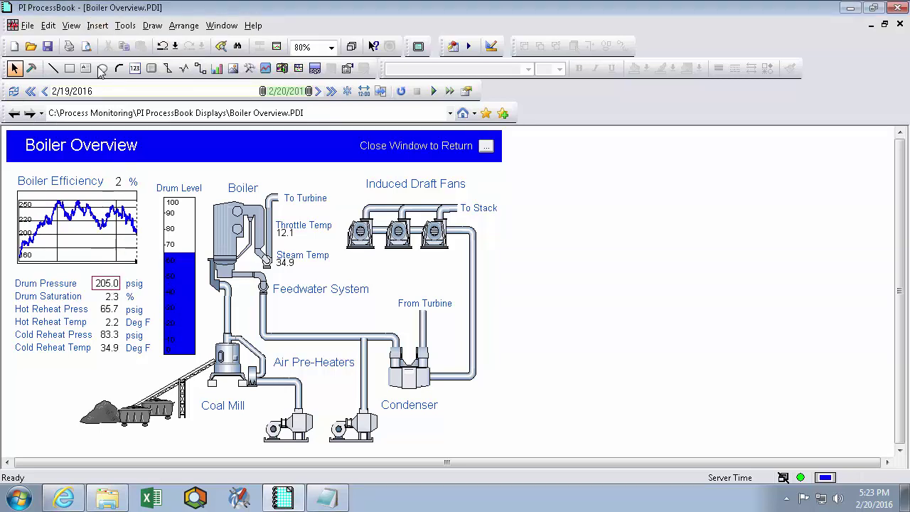
click(71, 25)
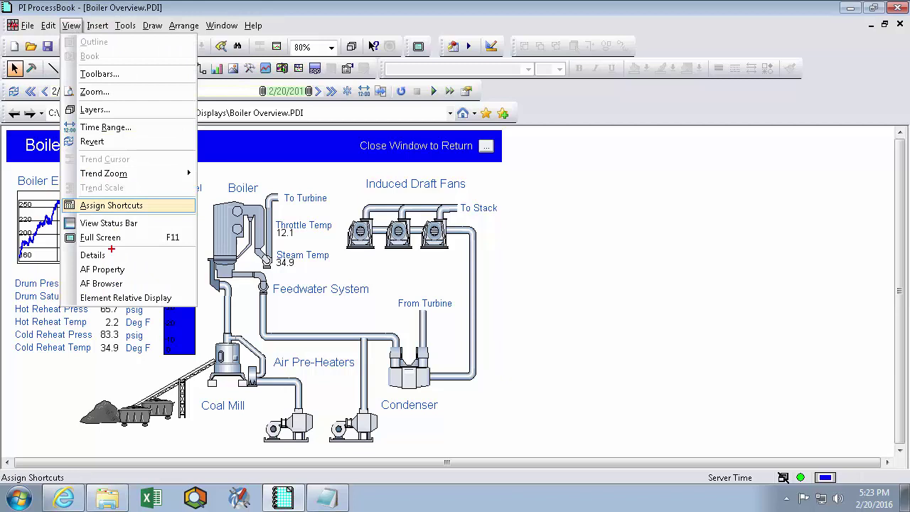
drag(112, 254, 193, 254)
click(100, 258)
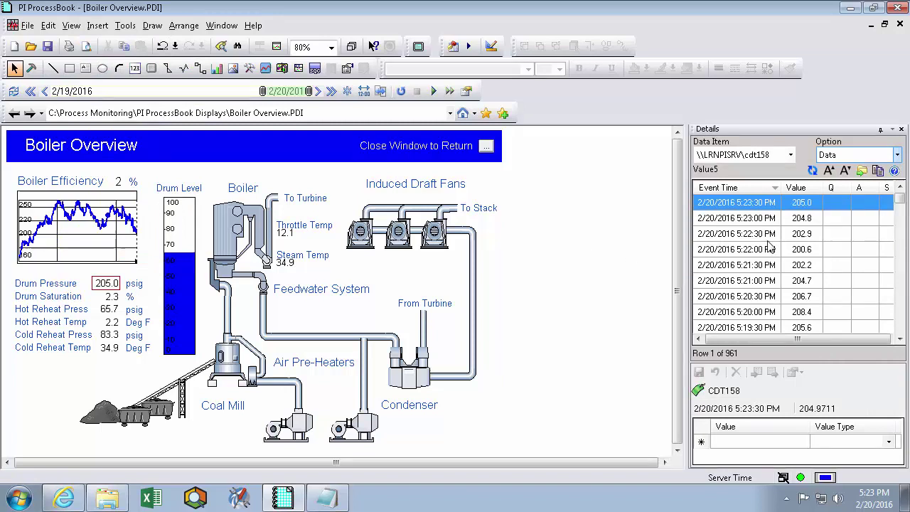
Step: Select the 2/20/2016 2:50:30 PM Drum Pressure event, value 215.2, in the Details grid
scroll(899, 203, down, 1)
drag(901, 205, 901, 245)
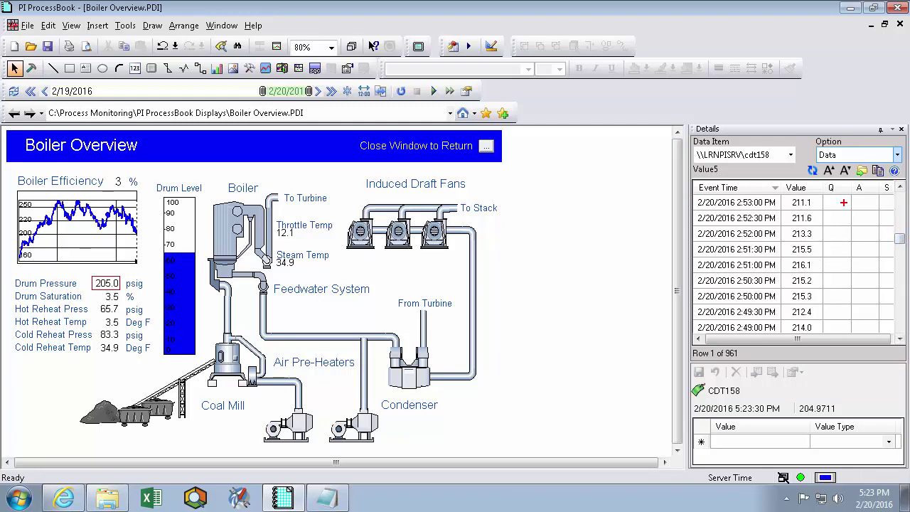
mouse_move(824, 180)
mouse_down()
mouse_move(841, 196)
mouse_move(899, 199)
mouse_up()
key(ctrl+z)
key(ctrl+z)
key(ctrl+z)
mouse_move(850, 160)
mouse_down()
mouse_move(888, 182)
mouse_move(846, 204)
mouse_up()
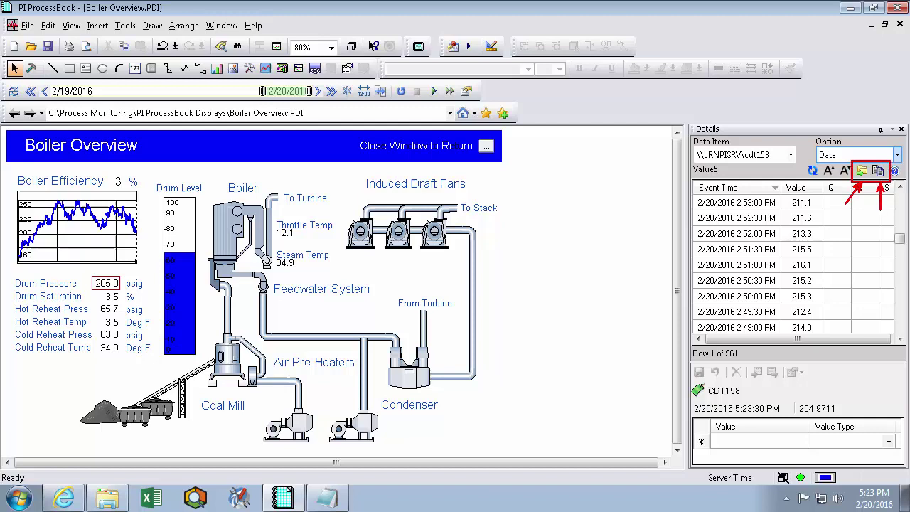
key(Escape)
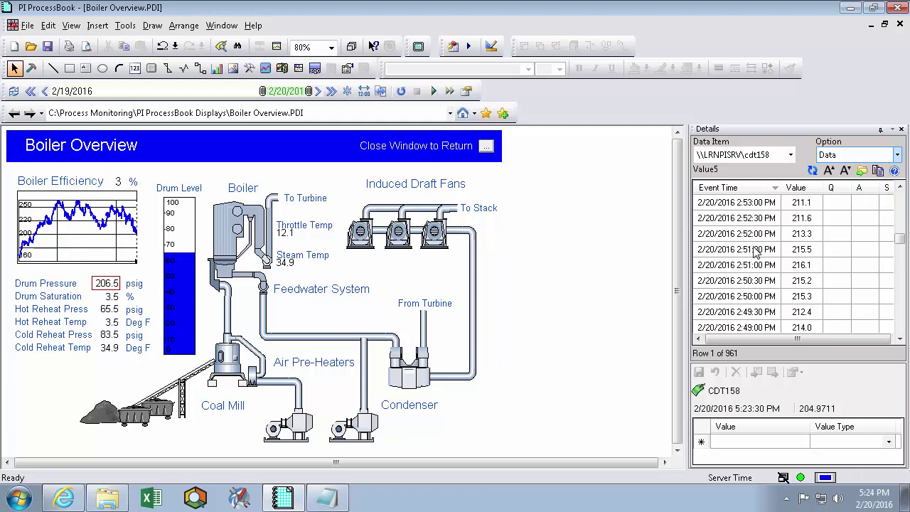
drag(691, 279, 631, 280)
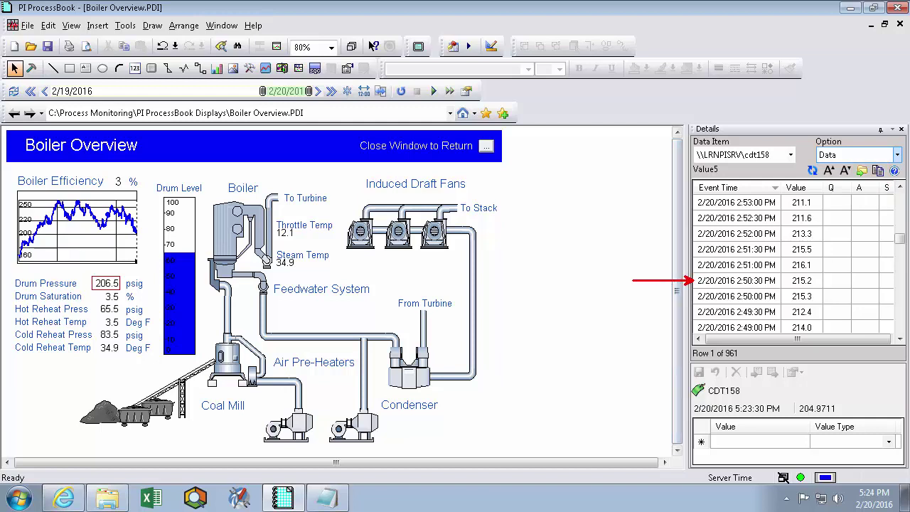
key(Escape)
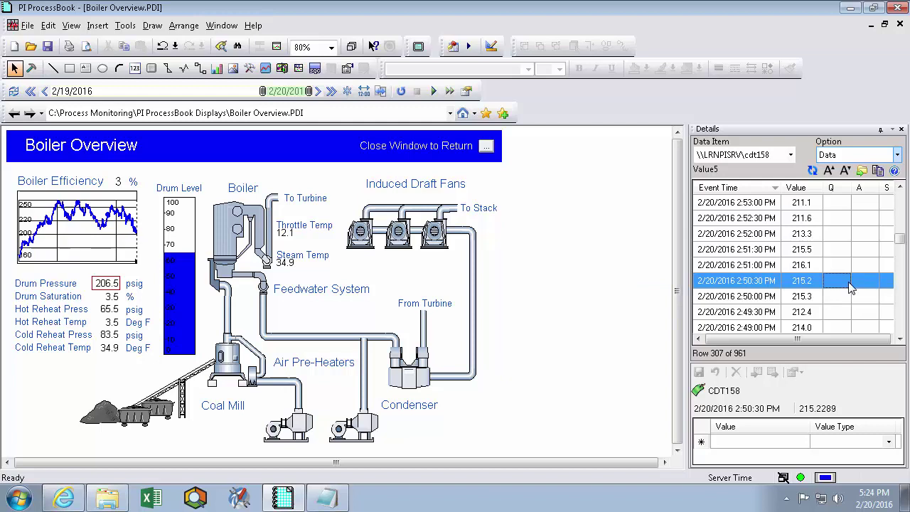
Step: Annotate the 2:50:30 PM Drum Pressure event with 'Unusually Low' and save it
click(849, 285)
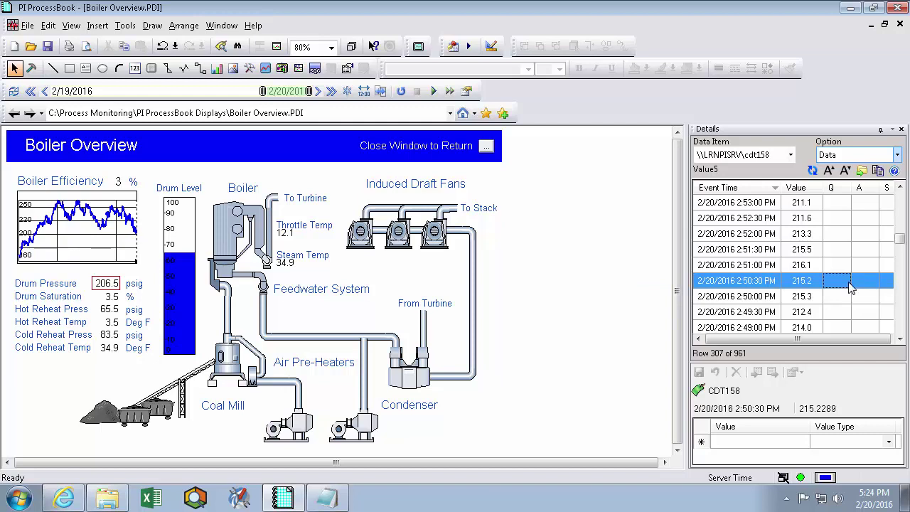
click(751, 443)
text(Unu)
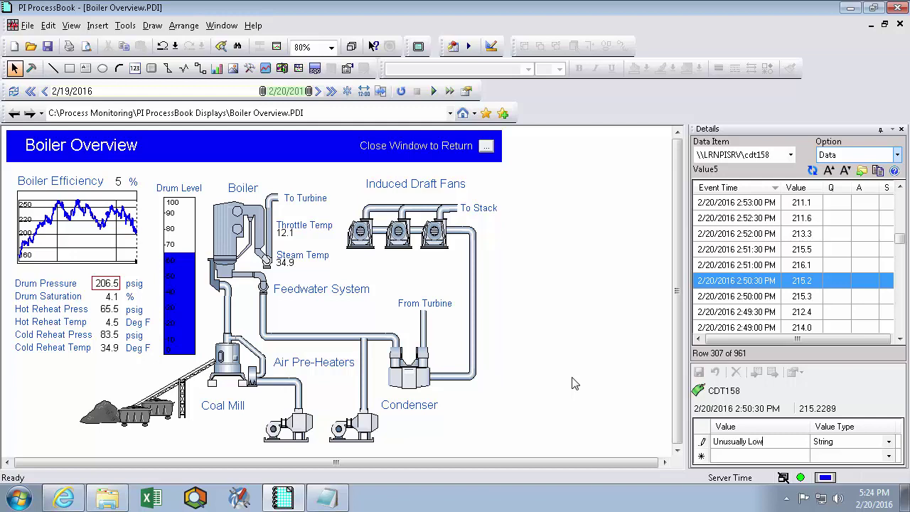
text(sually Low)
key(Tab)
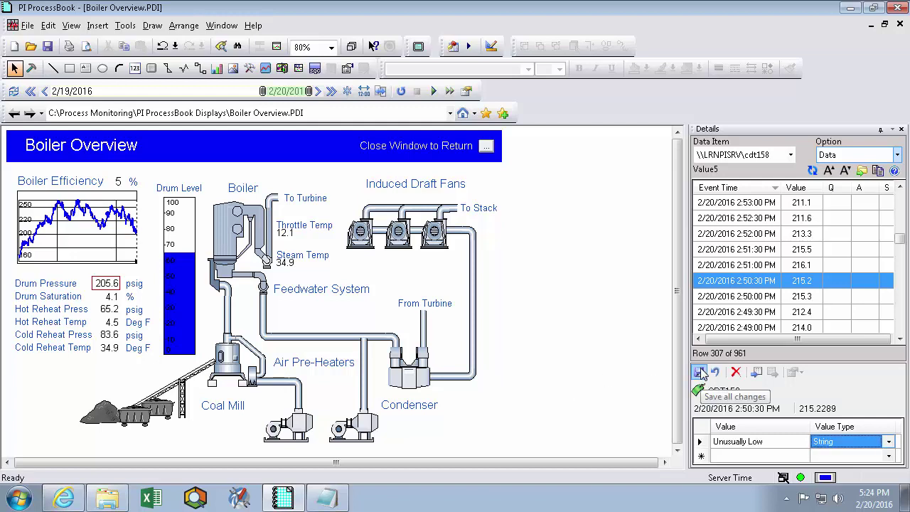
click(700, 370)
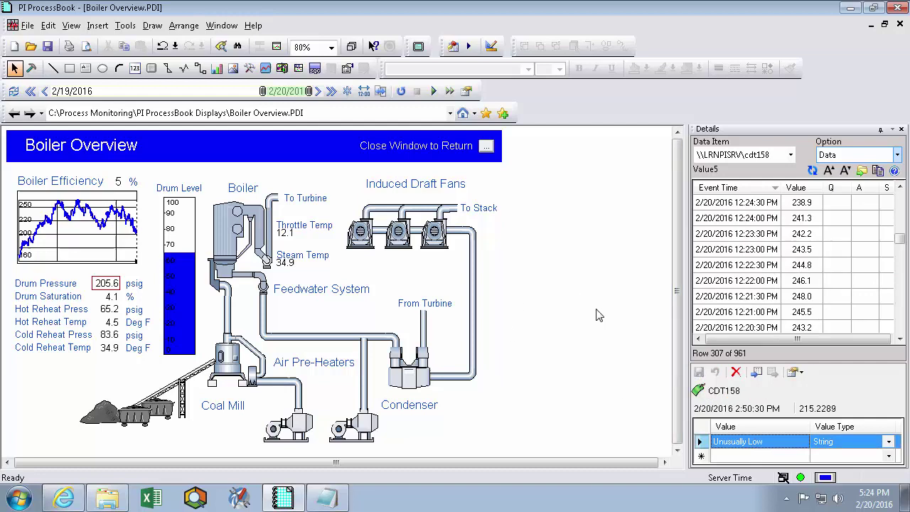
Step: Show Drum Pressure statistics: average 221.8, minimum 164.8, maximum 250.0, std dev 18.1, count 961
click(896, 157)
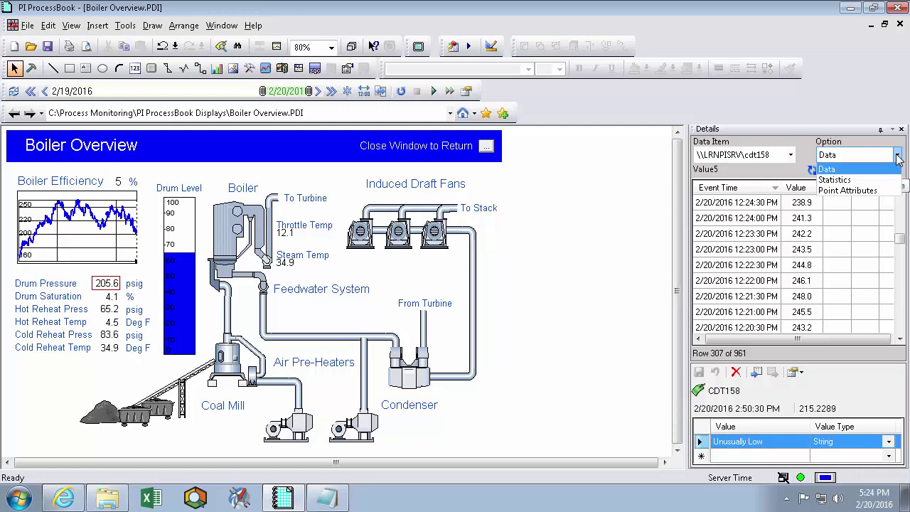
click(836, 181)
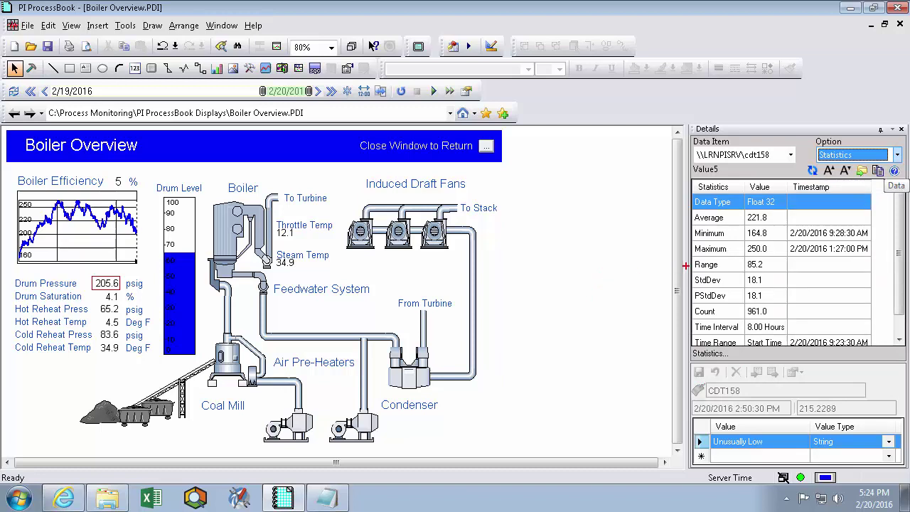
drag(684, 265, 636, 266)
drag(683, 309, 632, 308)
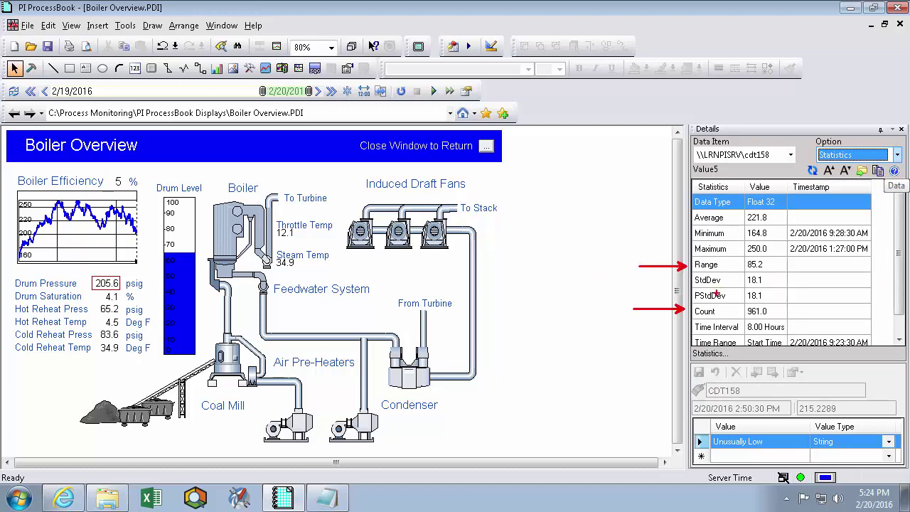
drag(778, 280, 811, 280)
key(Escape)
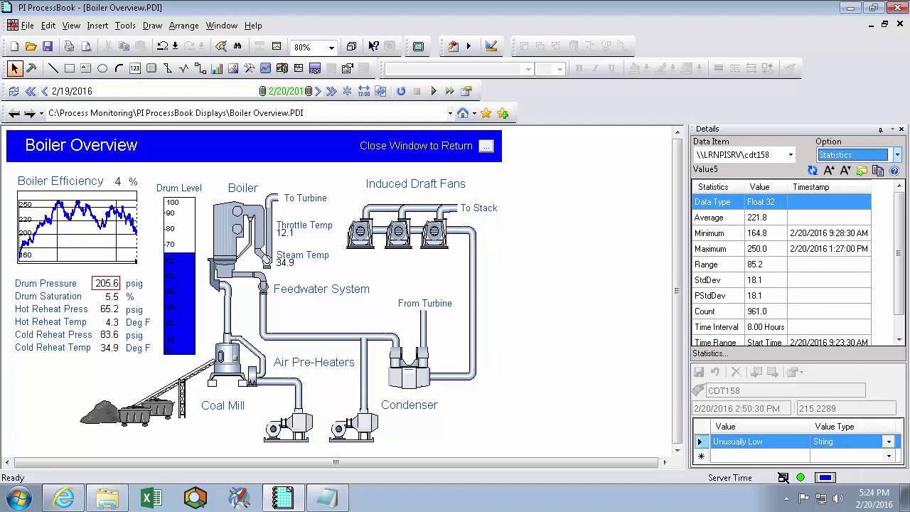
click(897, 155)
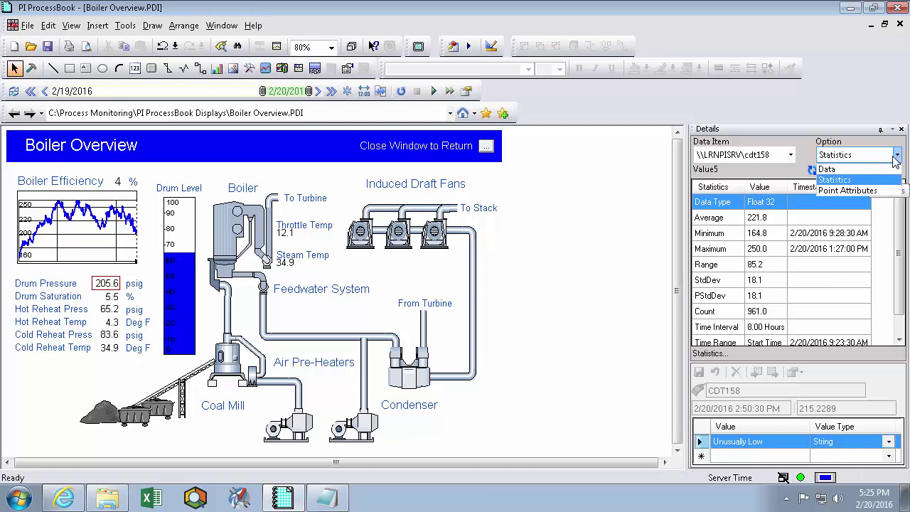
Step: Show Drum Pressure point attributes, such as archiving 1, compdev 4 and compmax 28800
click(886, 191)
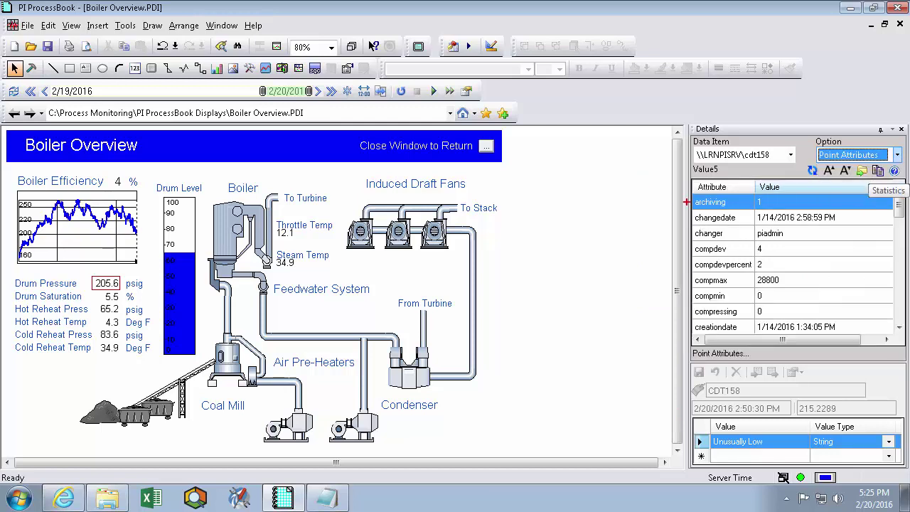
drag(688, 202, 611, 202)
drag(684, 289, 612, 289)
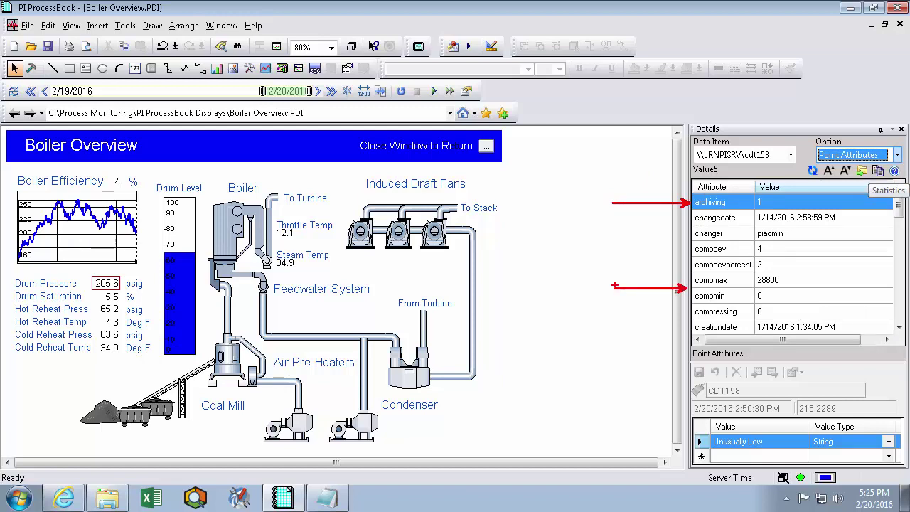
drag(683, 326, 616, 326)
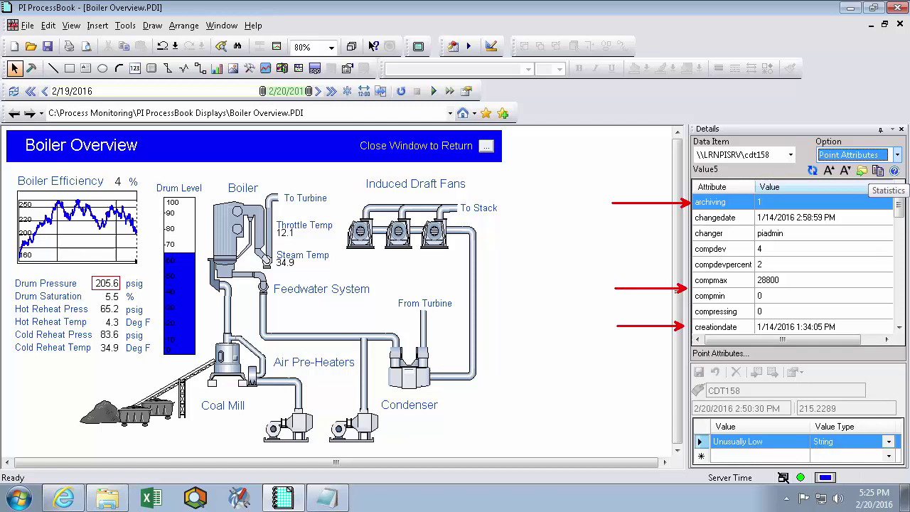
key(Escape)
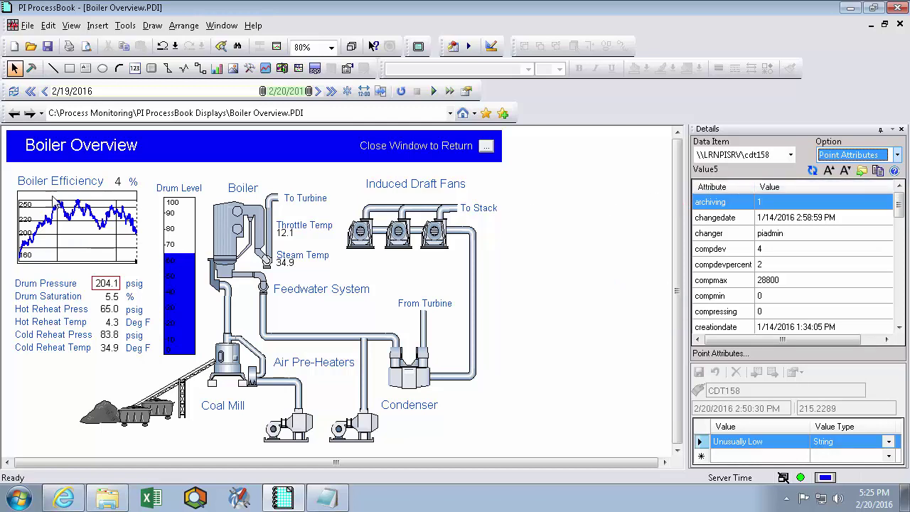
Step: Load Drum Saturation, Hot Reheat Press, Hot Reheat Temp, then the Drum Level sinusoid point into Details
click(111, 297)
click(110, 309)
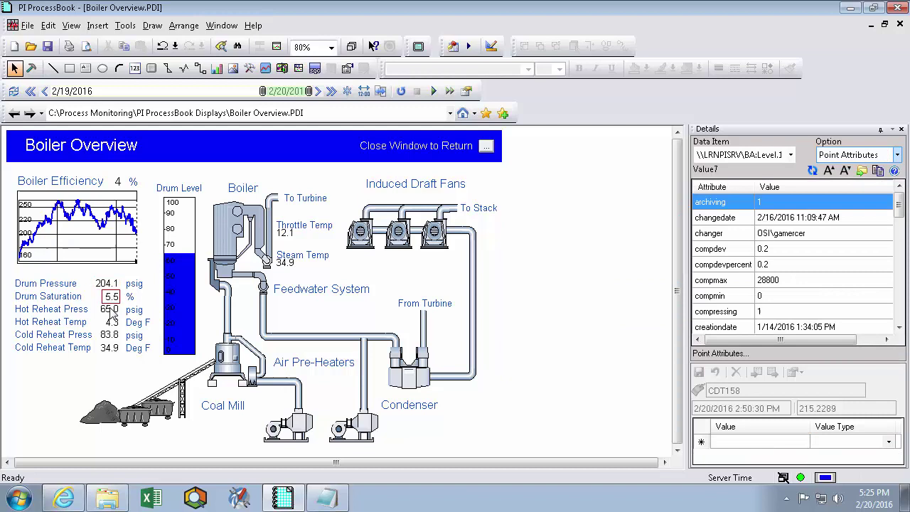
click(112, 321)
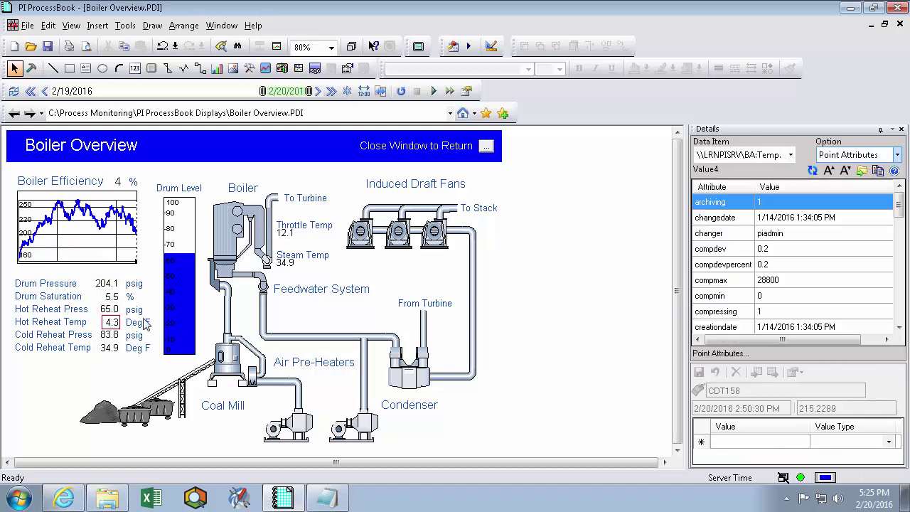
click(187, 238)
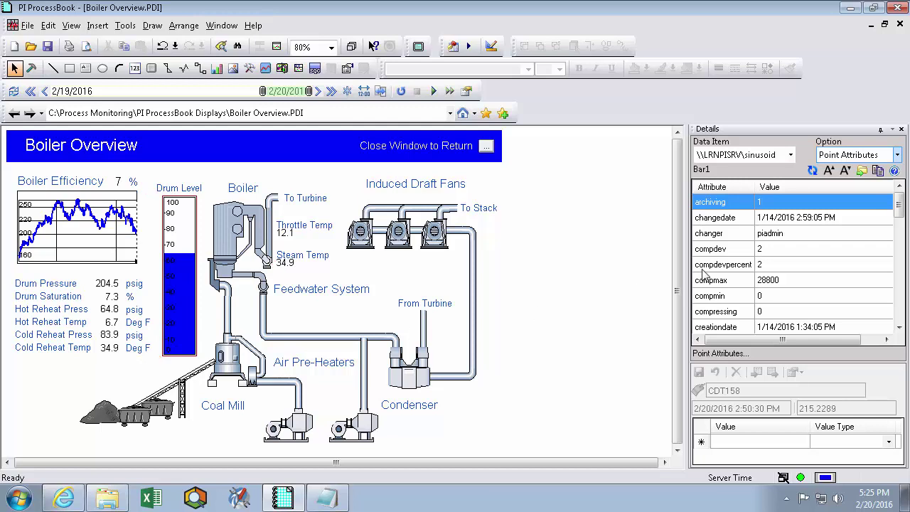
Step: Scroll to the sinusoid's span, tag and zero attributes, then deselect to clear Details
drag(899, 204, 899, 306)
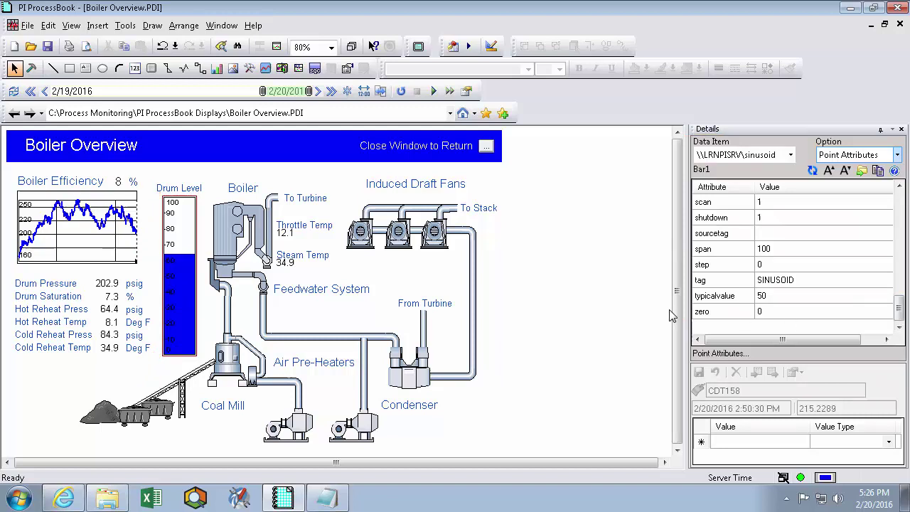
click(600, 313)
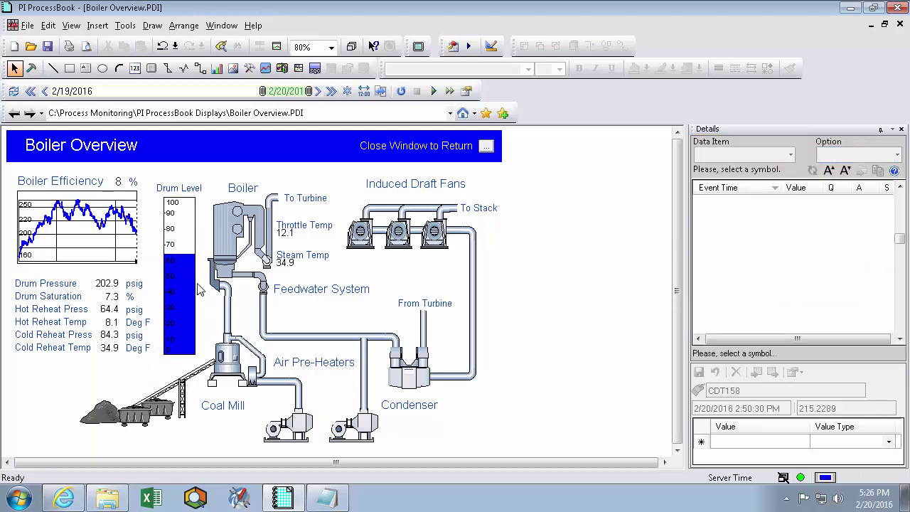
mouse_move(192, 275)
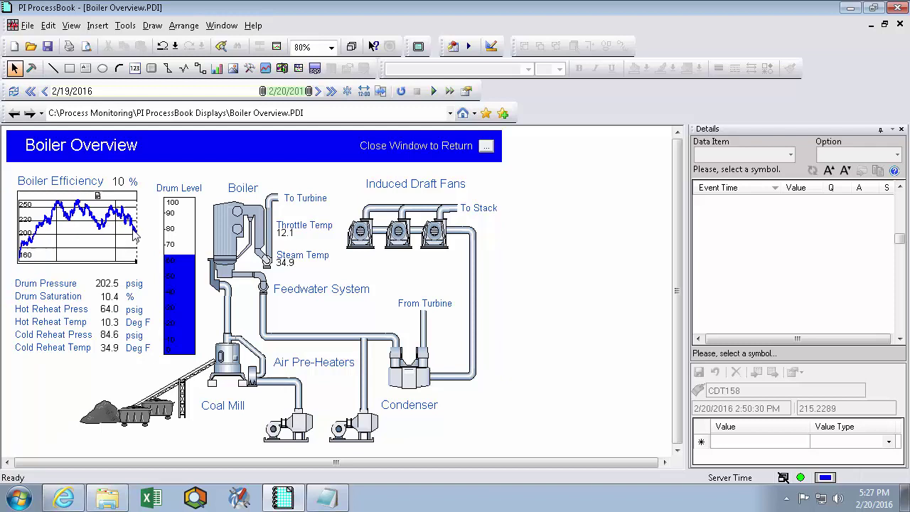
Step: Expand the Boiler Efficiency trend to full display, zoom out to 16 hours and back to 8
double_click(77, 241)
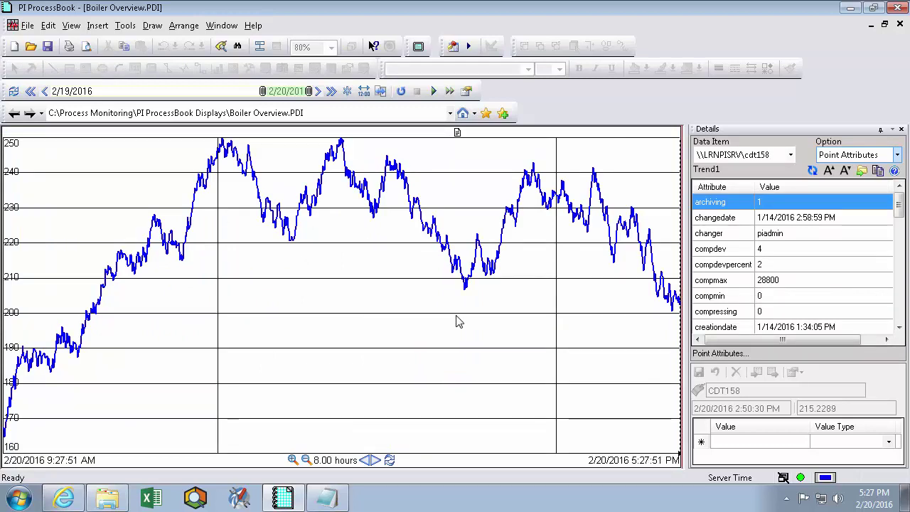
click(305, 459)
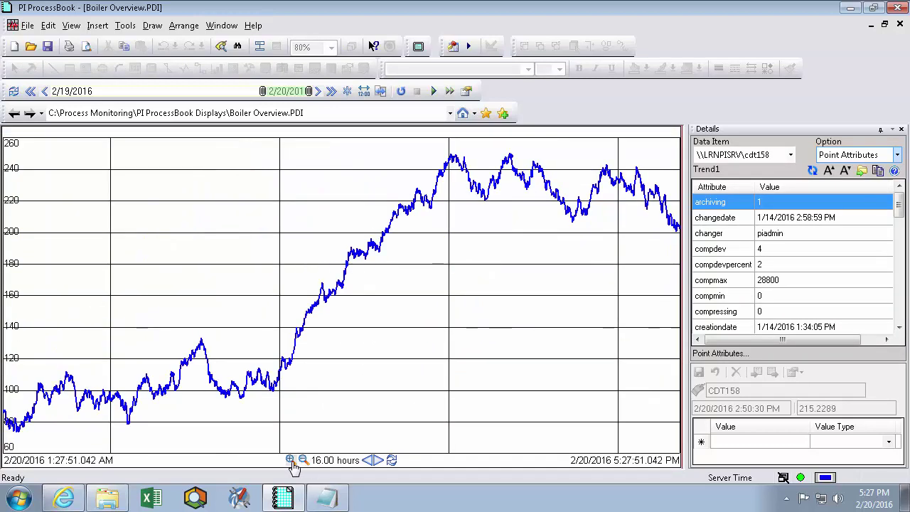
click(293, 460)
Step: Page the trend back and forward through 8-hour windows, then return to 9:28:01 AM–5:28:01 PM
click(365, 459)
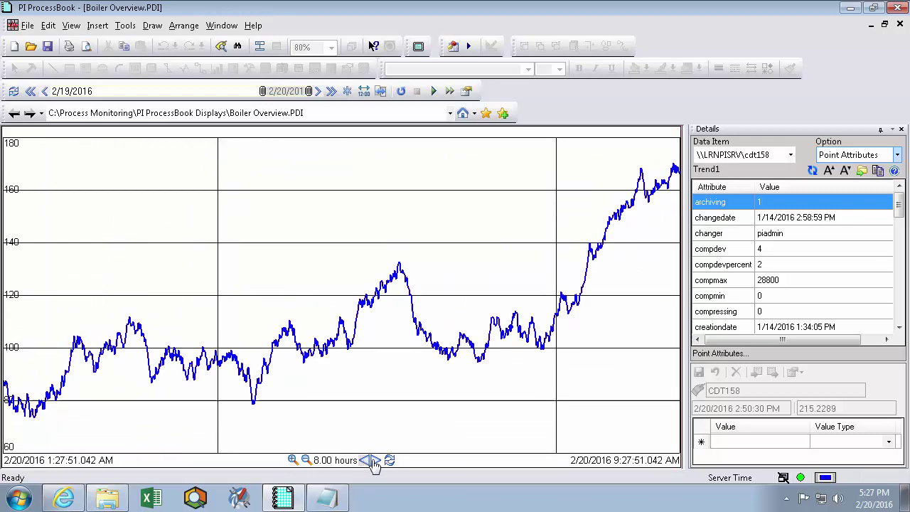
click(367, 460)
click(377, 460)
click(378, 460)
click(375, 460)
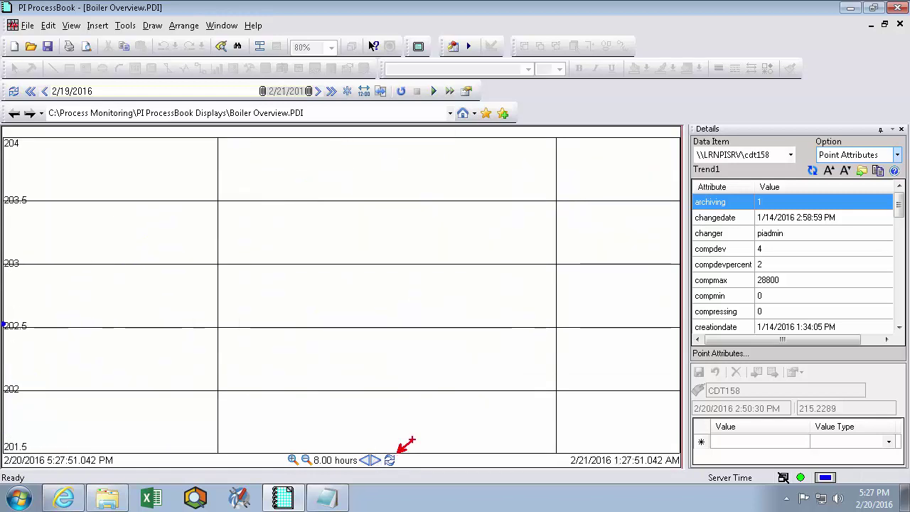
click(390, 460)
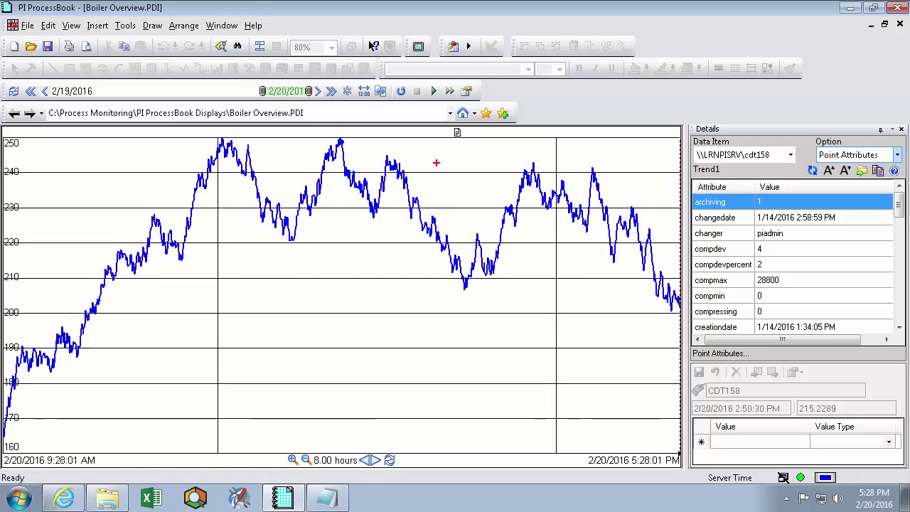
Step: Zoom the cdt158 trend to 2:31–3:30 PM and place a cursor reading 212.37 at 2:49 PM
drag(447, 145, 402, 165)
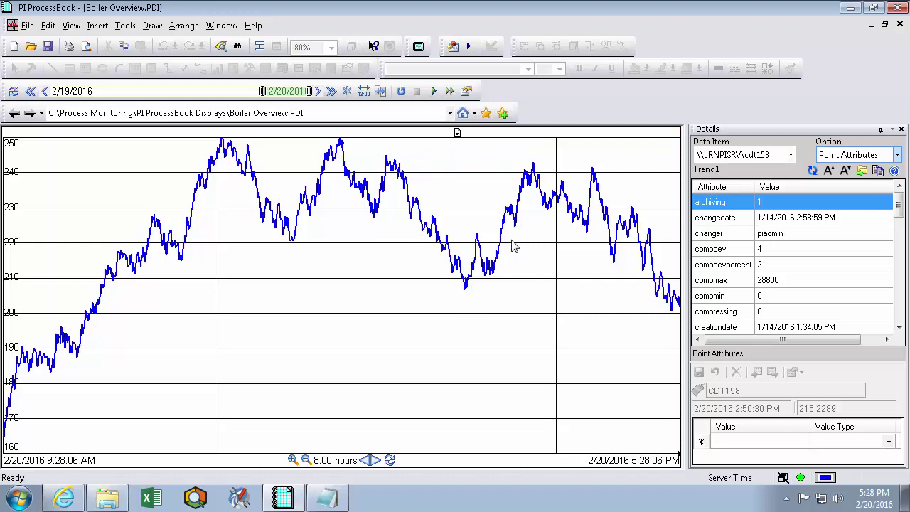
drag(502, 258, 432, 316)
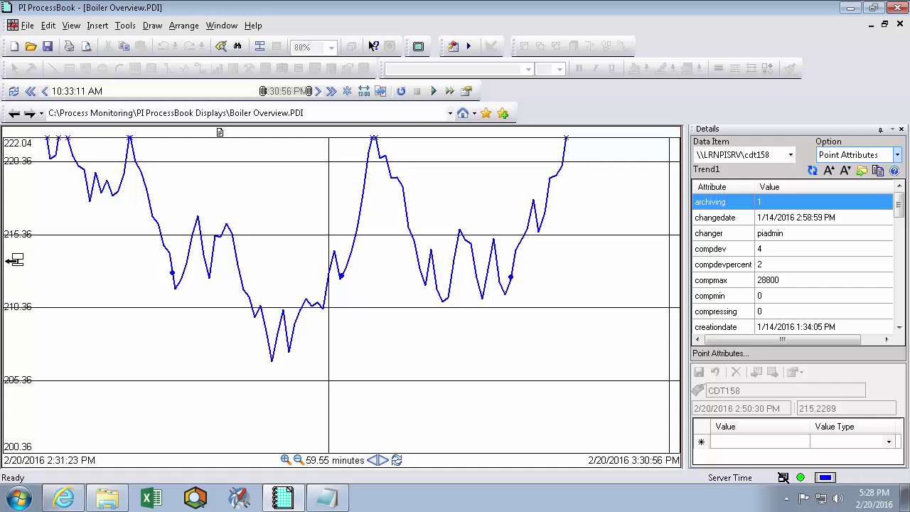
drag(14, 260, 211, 317)
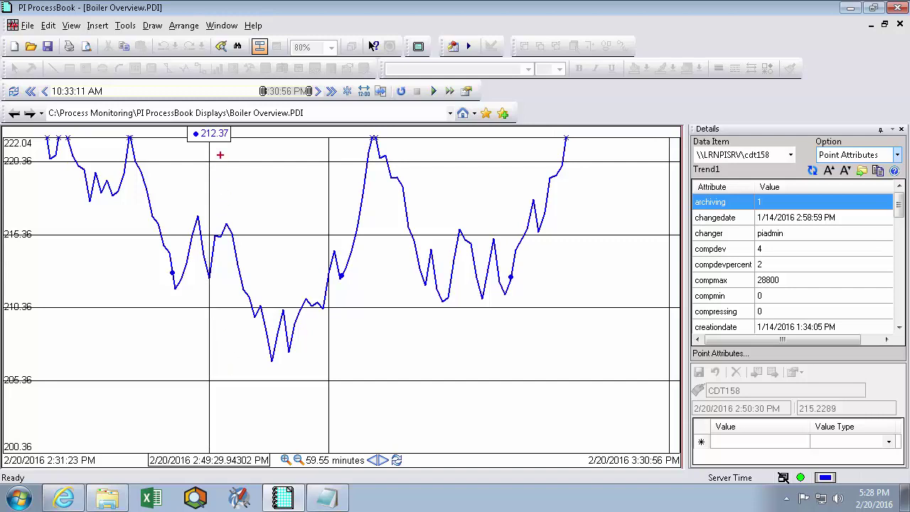
Step: Add a second trend cursor reading 211.34 at 3:13 PM
drag(218, 146, 244, 190)
drag(223, 448, 260, 395)
key(Escape)
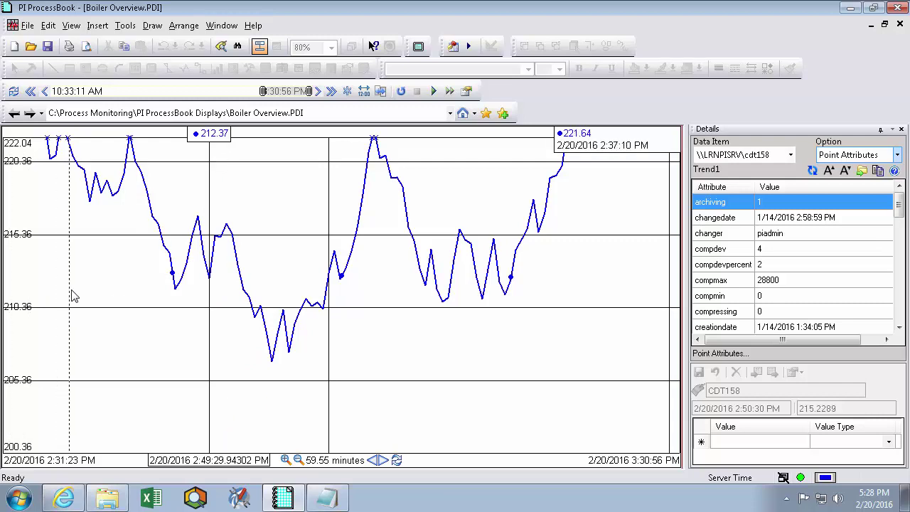
click(483, 338)
key(ctrl+2)
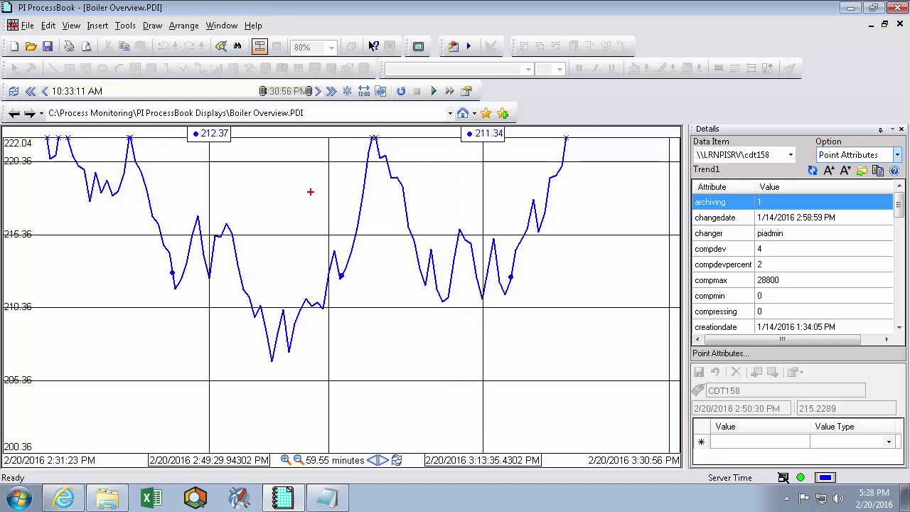
Step: Reset the trend to its default 8-hour span, 9:28:56 AM to 5:28:56 PM
drag(228, 147, 261, 186)
drag(469, 149, 442, 186)
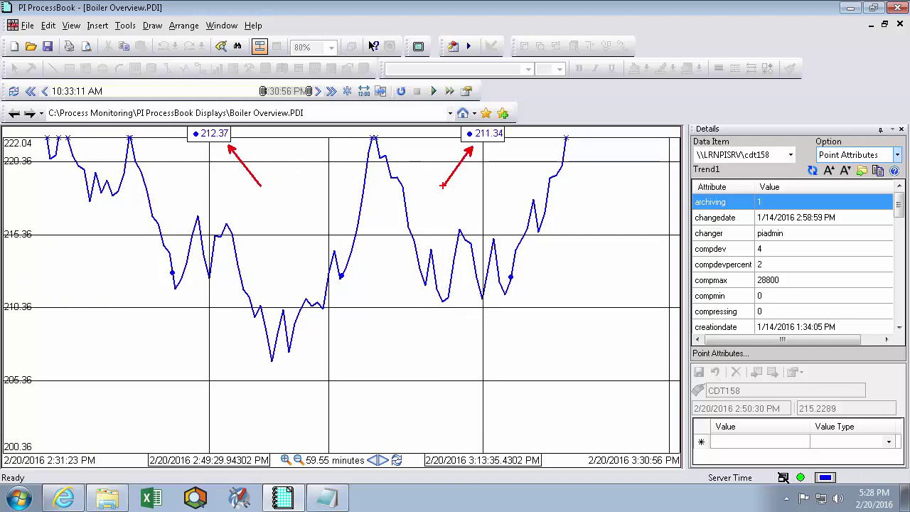
drag(473, 444, 464, 410)
drag(226, 449, 260, 416)
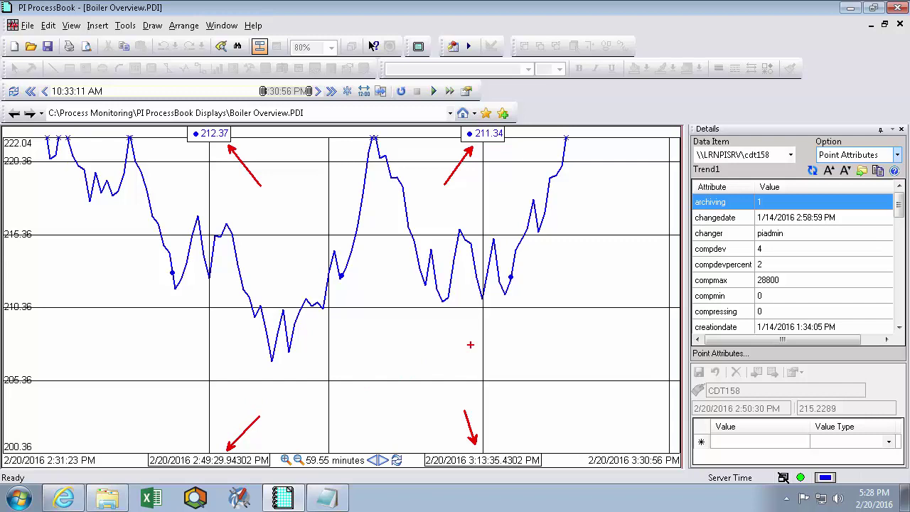
key(Escape)
click(396, 460)
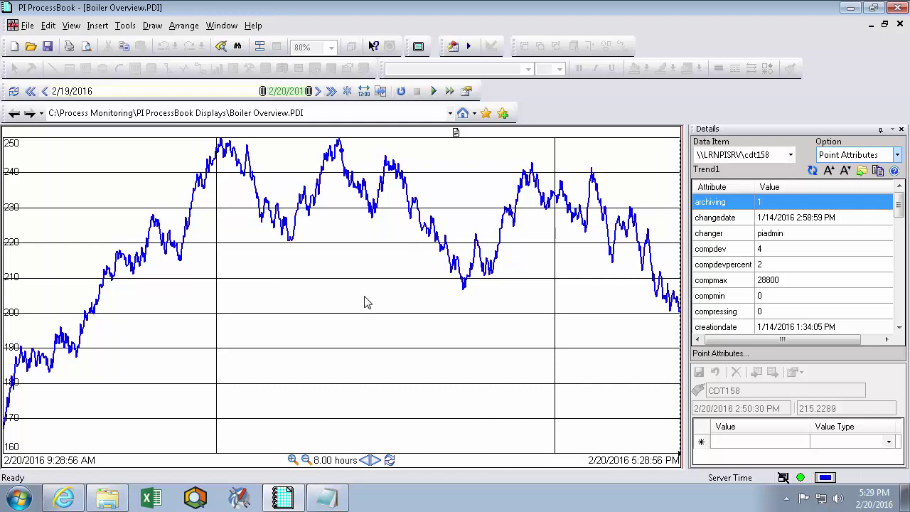
Step: Leave the full-window trend and select both the Drum Pressure and Drum Saturation values
double_click(364, 302)
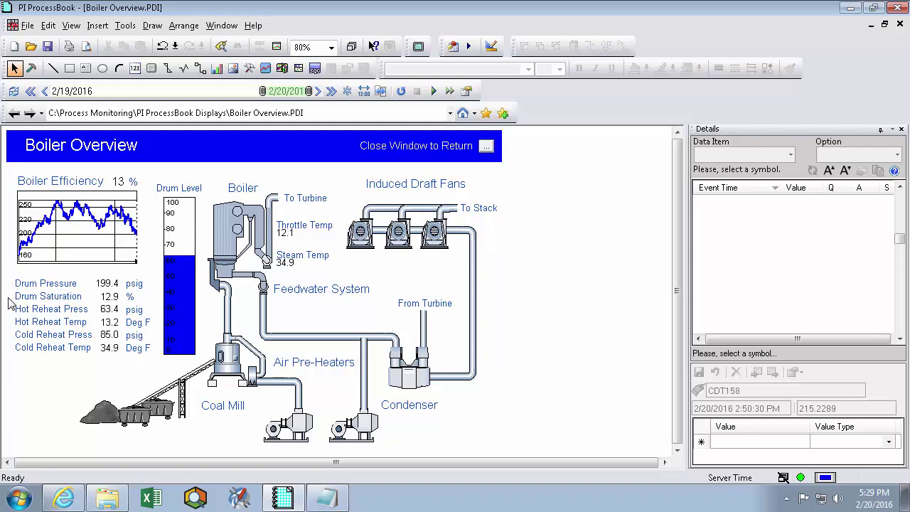
click(113, 286)
shift+click(113, 298)
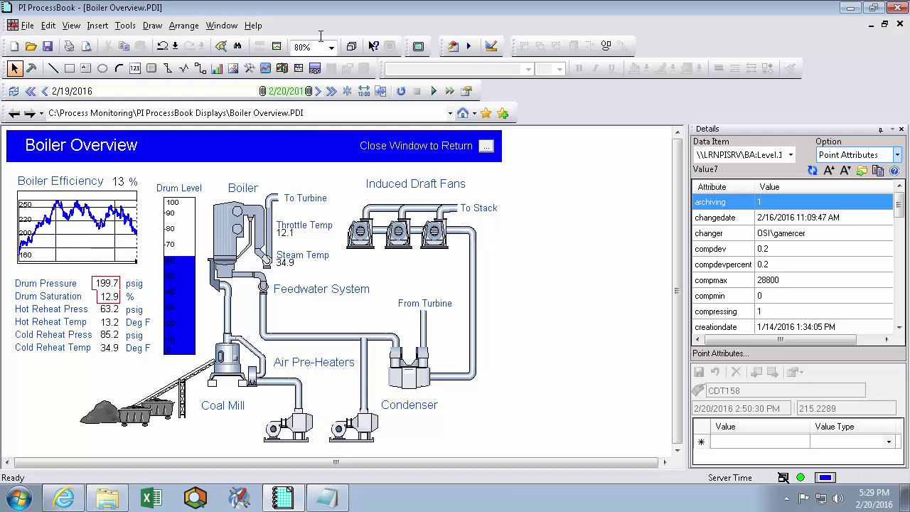
click(277, 47)
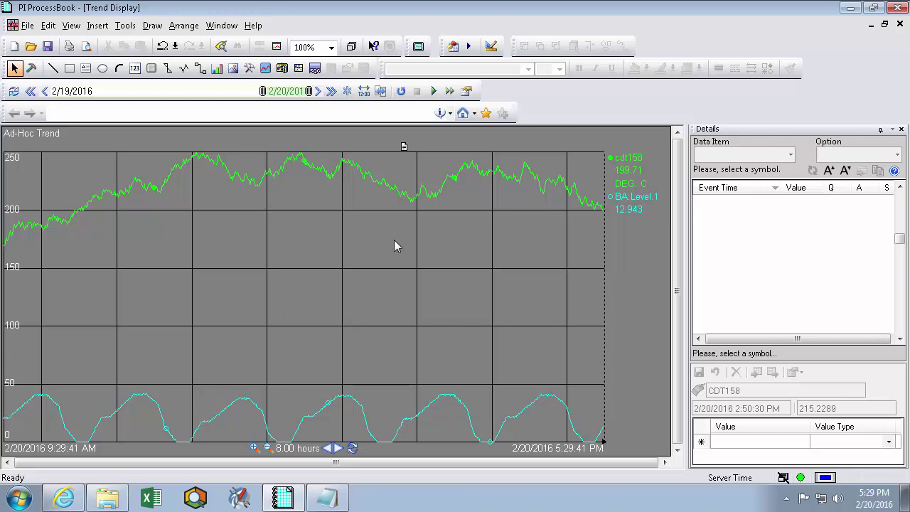
click(267, 447)
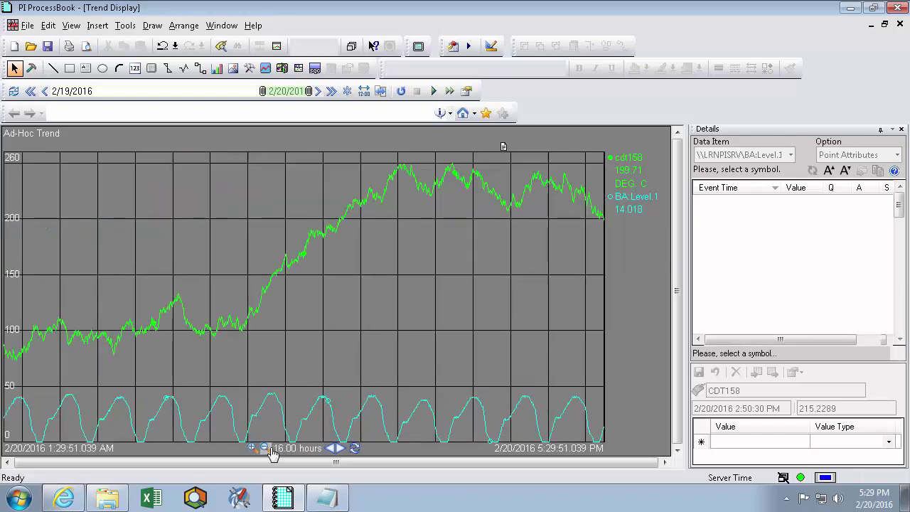
click(329, 448)
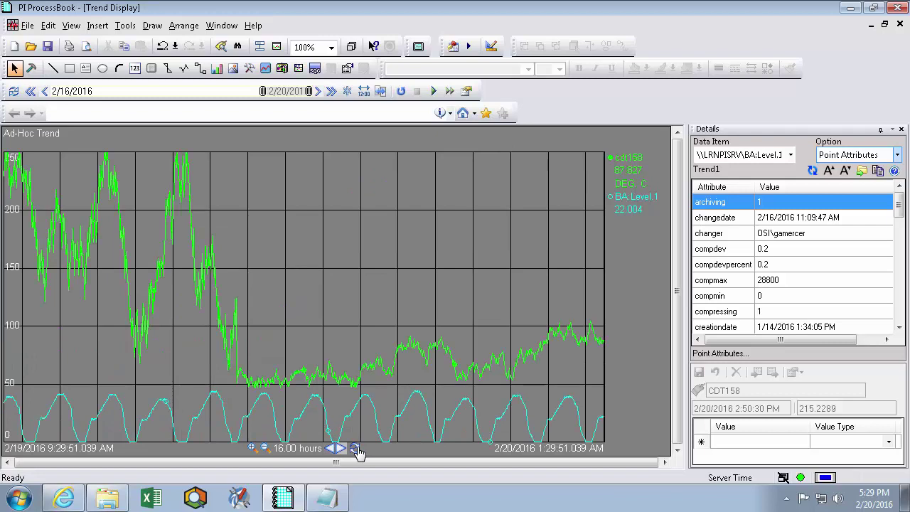
click(353, 448)
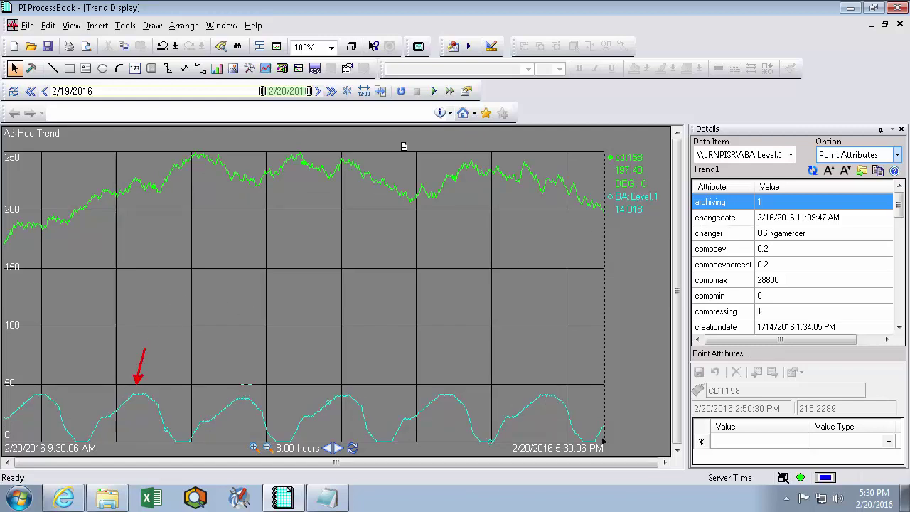
drag(339, 388, 323, 346)
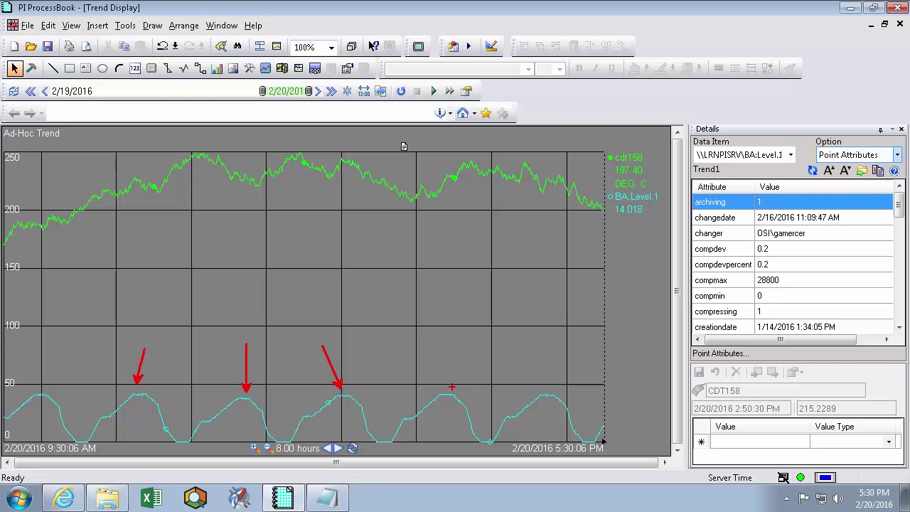
drag(452, 387, 469, 343)
key(Escape)
click(626, 212)
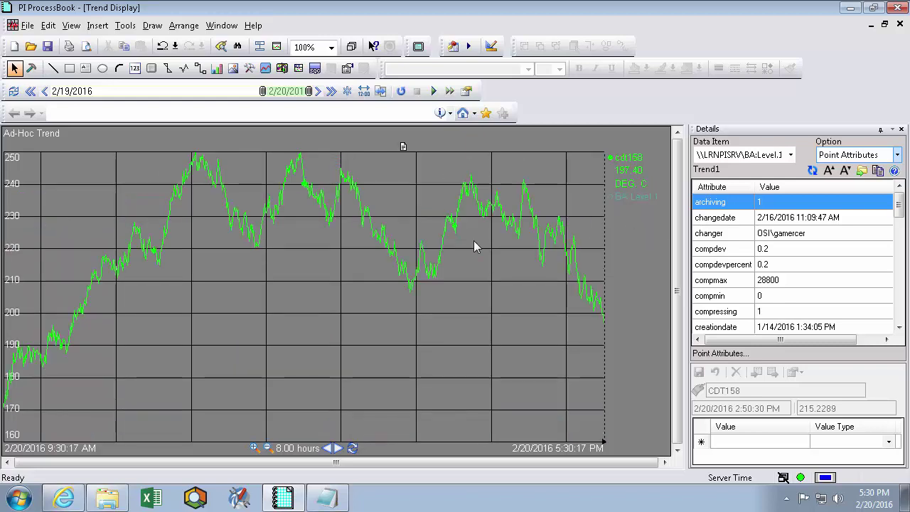
drag(474, 222, 330, 309)
click(338, 448)
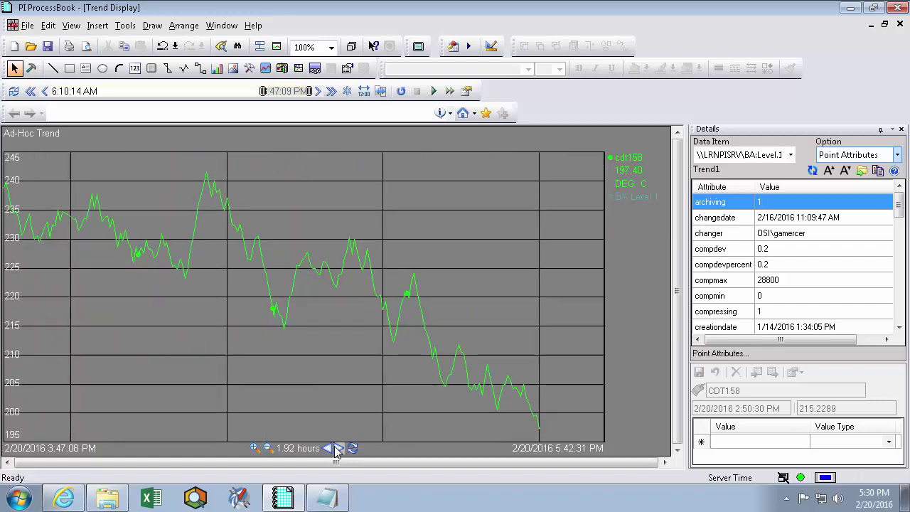
click(337, 448)
click(353, 449)
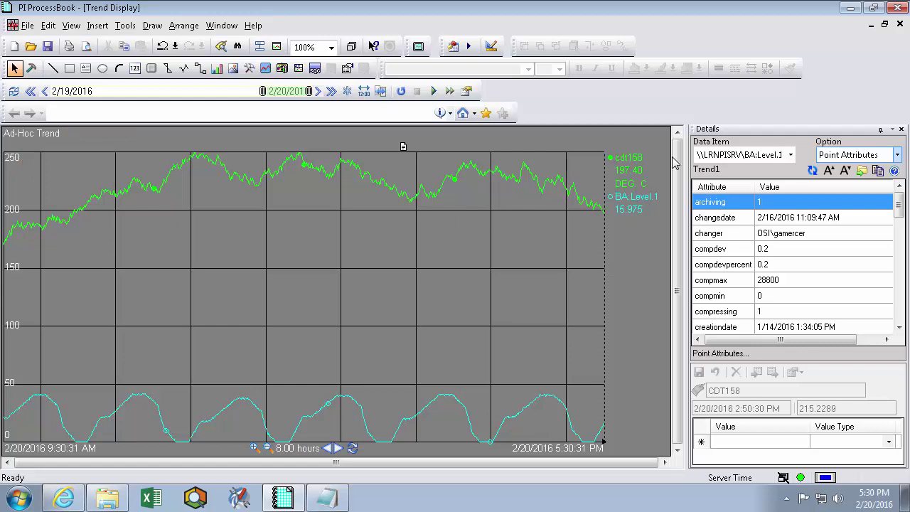
drag(853, 25, 889, 28)
mouse_move(897, 64)
mouse_down()
mouse_move(894, 34)
mouse_move(905, 17)
mouse_up()
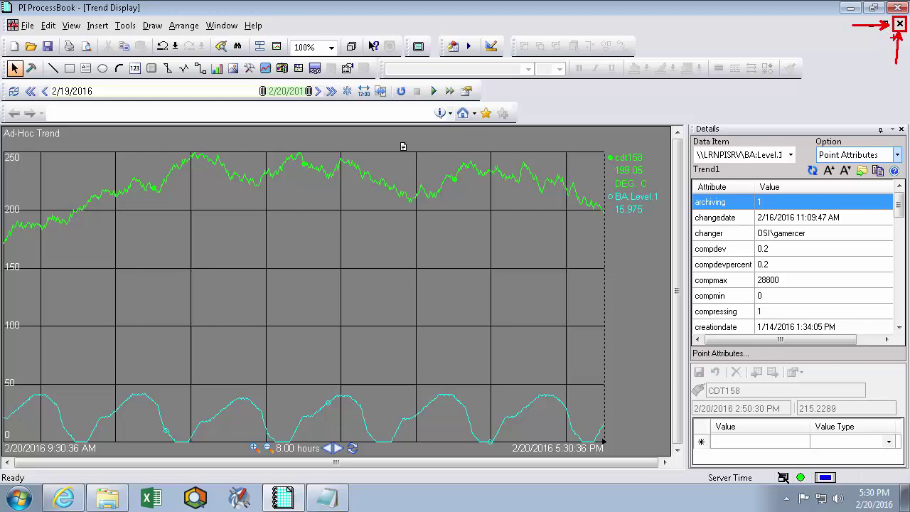
key(Escape)
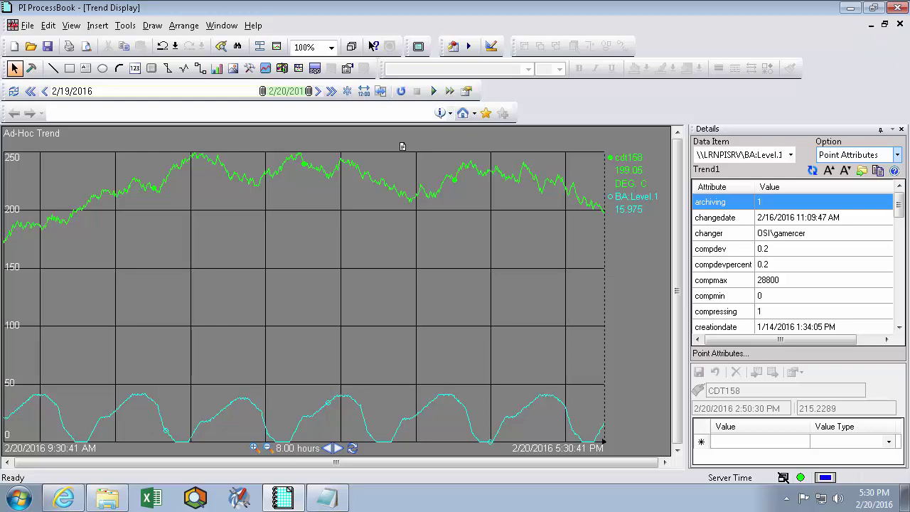
click(900, 24)
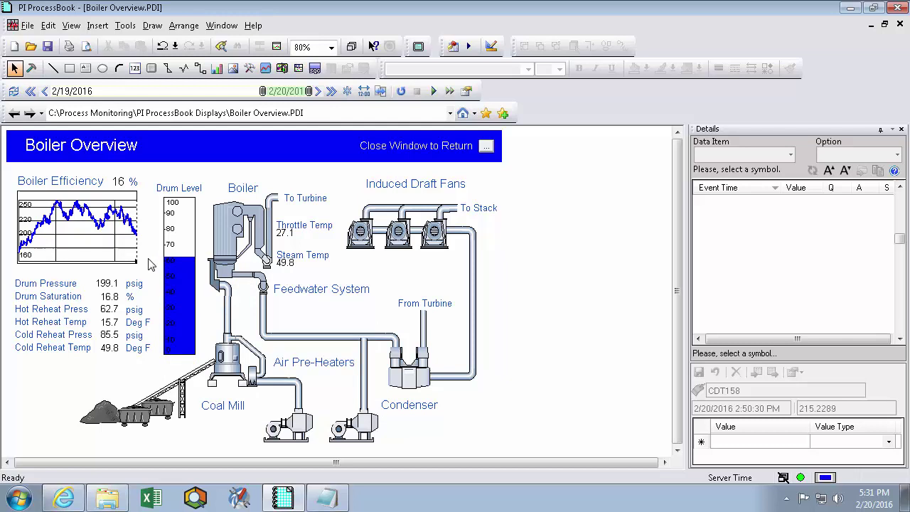
drag(145, 174, 209, 367)
drag(150, 193, 202, 228)
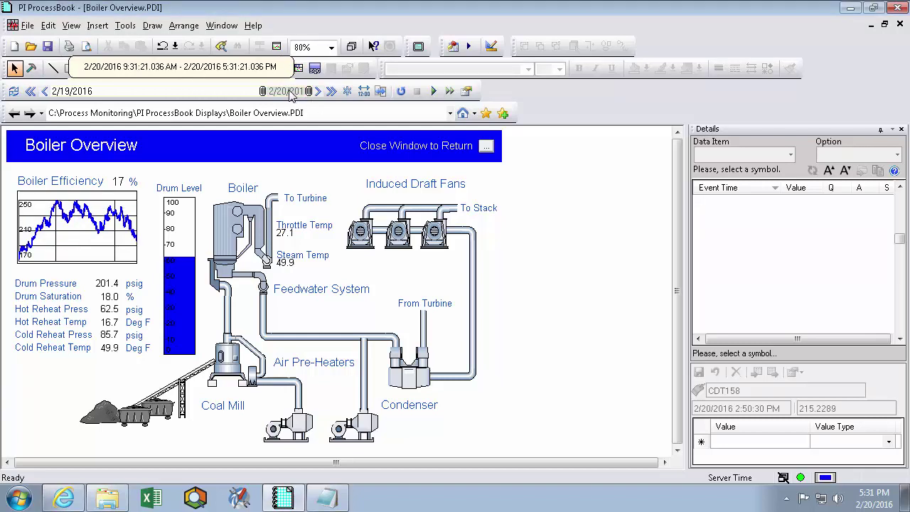
drag(293, 96, 280, 98)
drag(202, 210, 227, 173)
drag(157, 225, 132, 205)
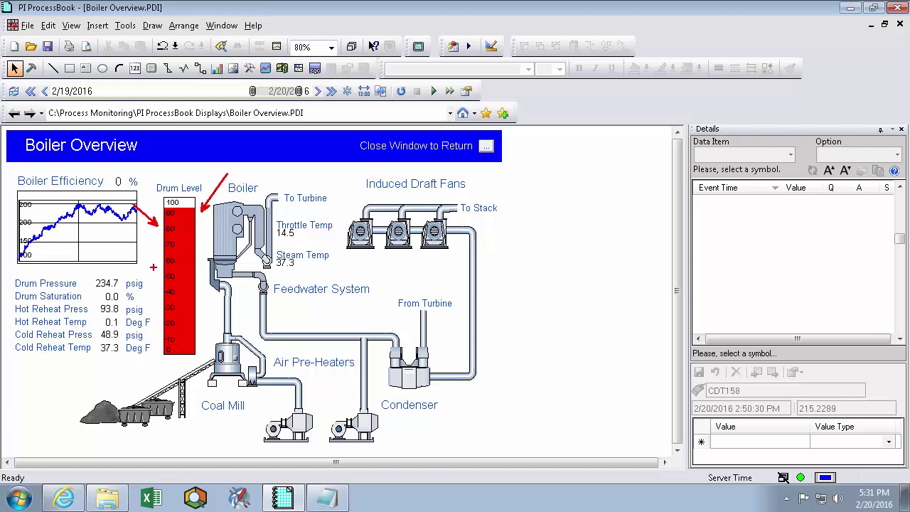
drag(157, 267, 118, 277)
drag(204, 299, 292, 300)
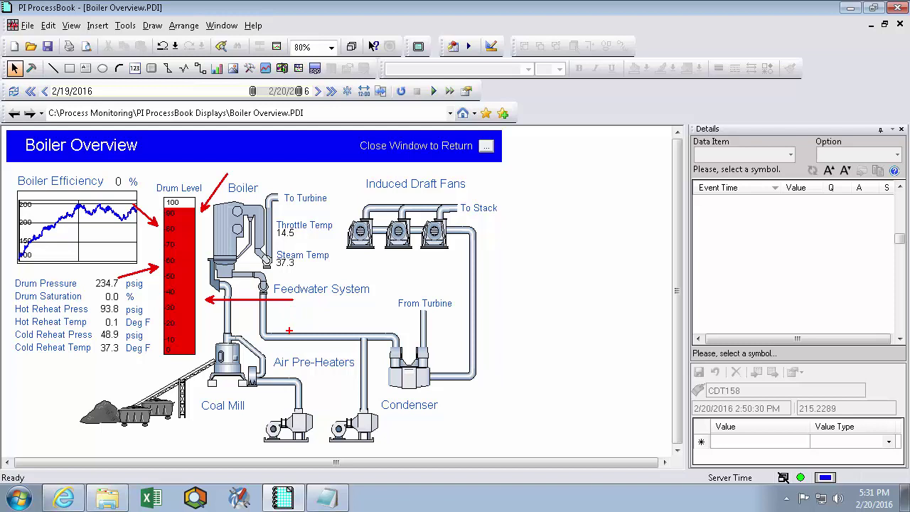
key(Escape)
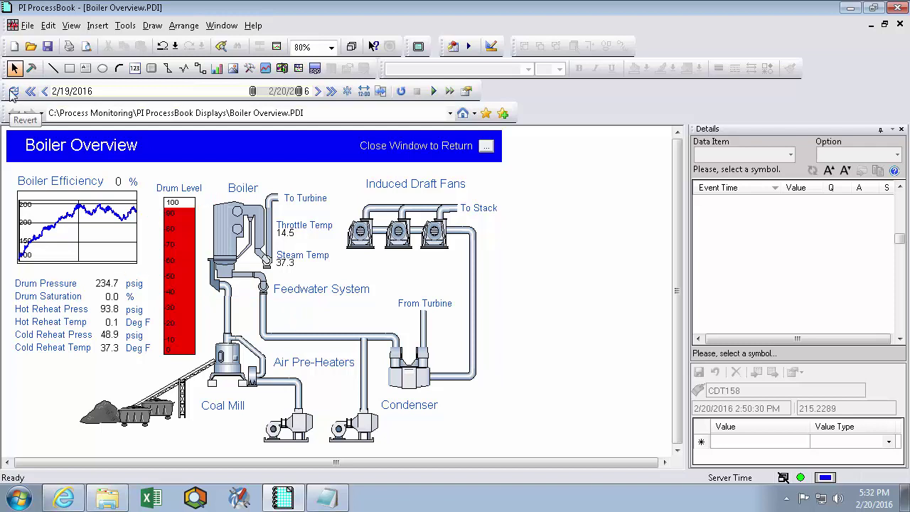
click(13, 91)
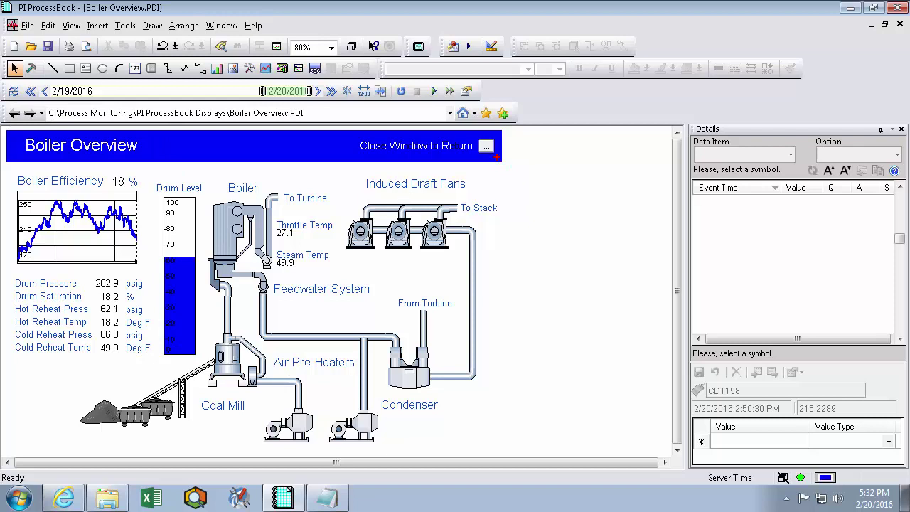
Step: Close the Boiler Overview to return to the Area 1 Overview display
mouse_move(496, 157)
mouse_down()
mouse_move(504, 182)
mouse_move(478, 158)
mouse_up()
key(Escape)
drag(348, 135, 473, 155)
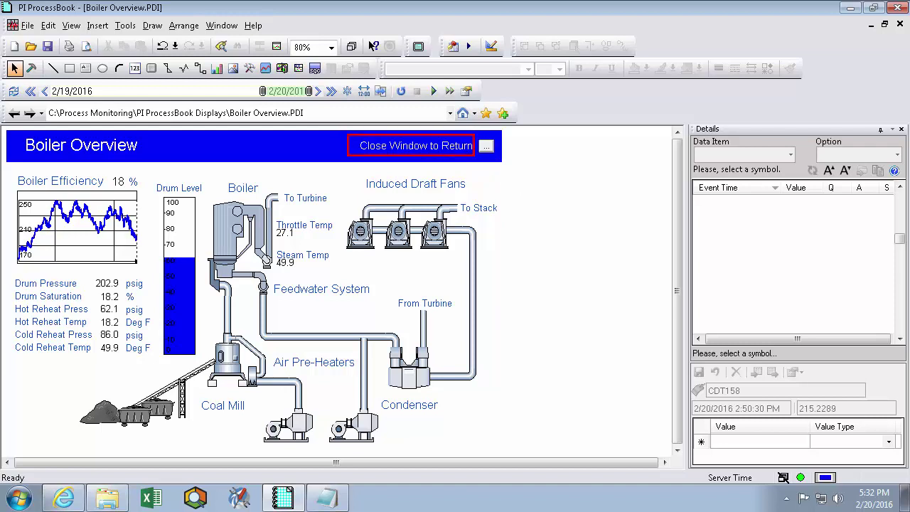
key(Escape)
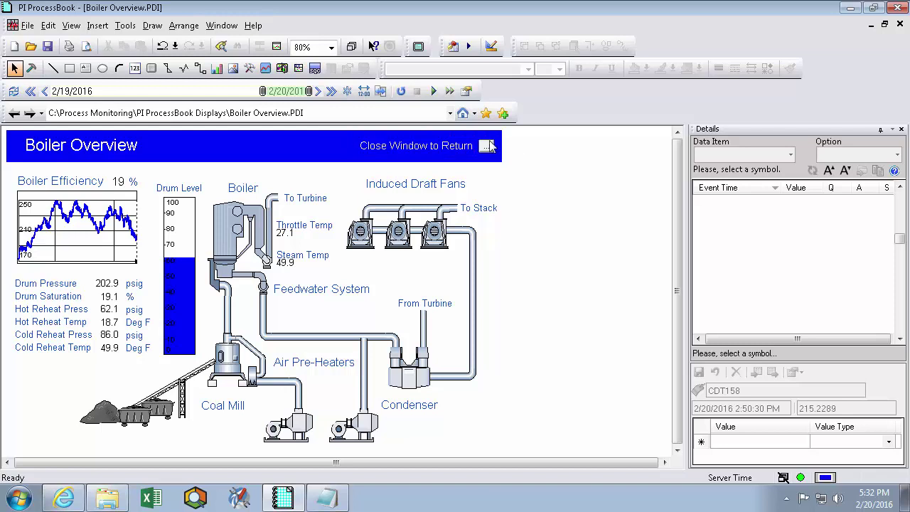
click(488, 147)
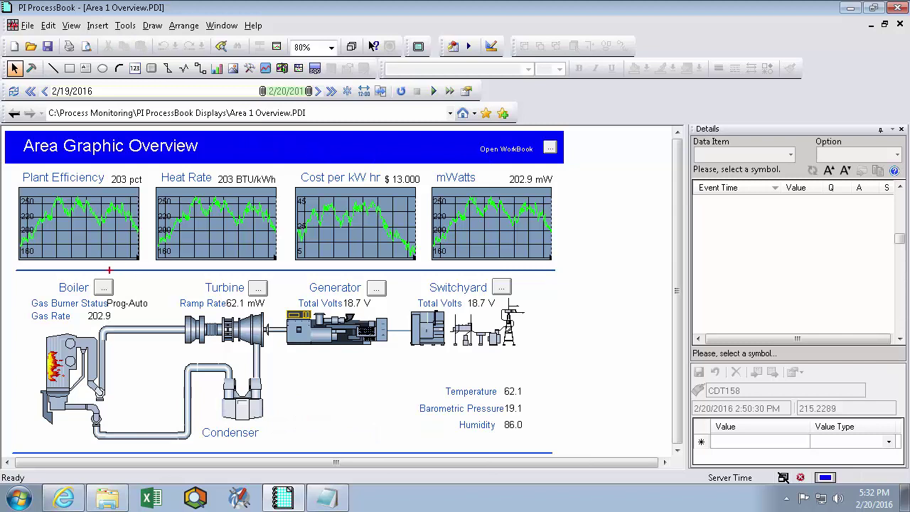
Step: Reopen the Boiler Overview from the Boiler button on the Area 1 Overview
drag(238, 274, 254, 260)
drag(336, 276, 337, 249)
drag(459, 277, 482, 239)
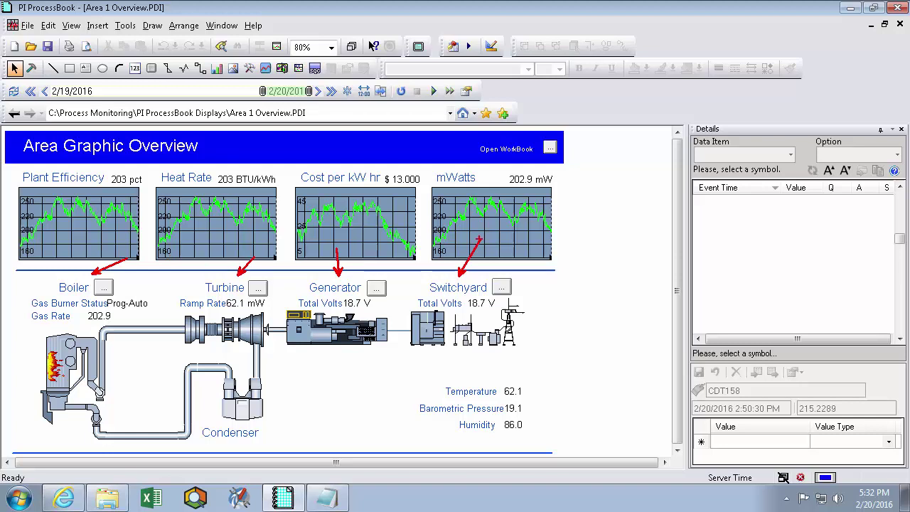
key(Escape)
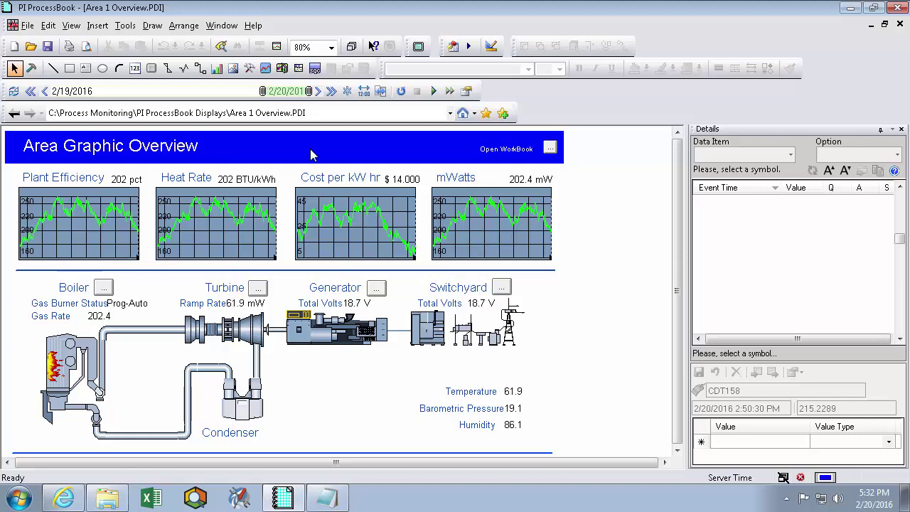
click(105, 289)
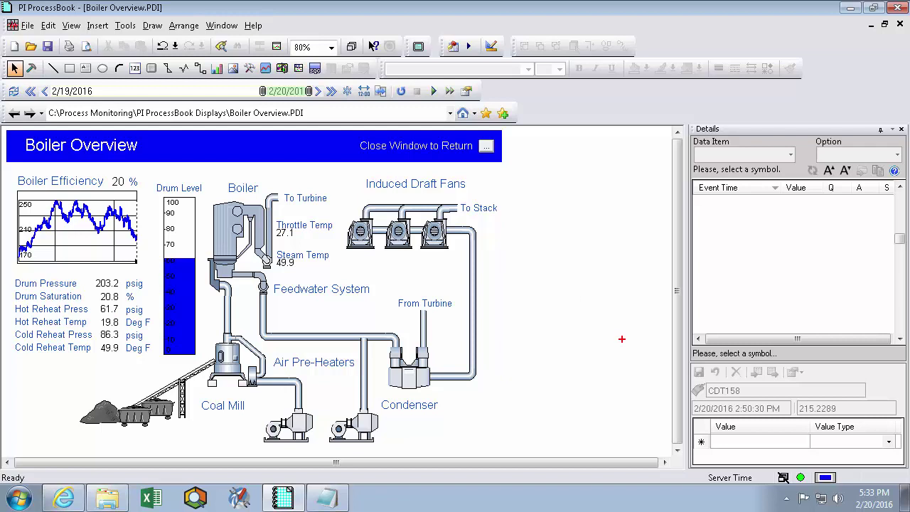
mouse_move(785, 461)
mouse_down()
mouse_move(816, 490)
mouse_move(801, 409)
mouse_up()
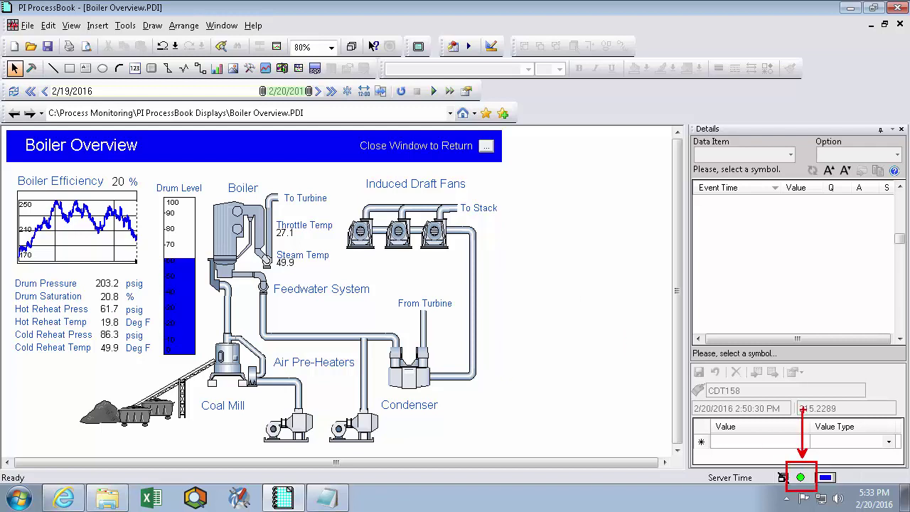
key(Escape)
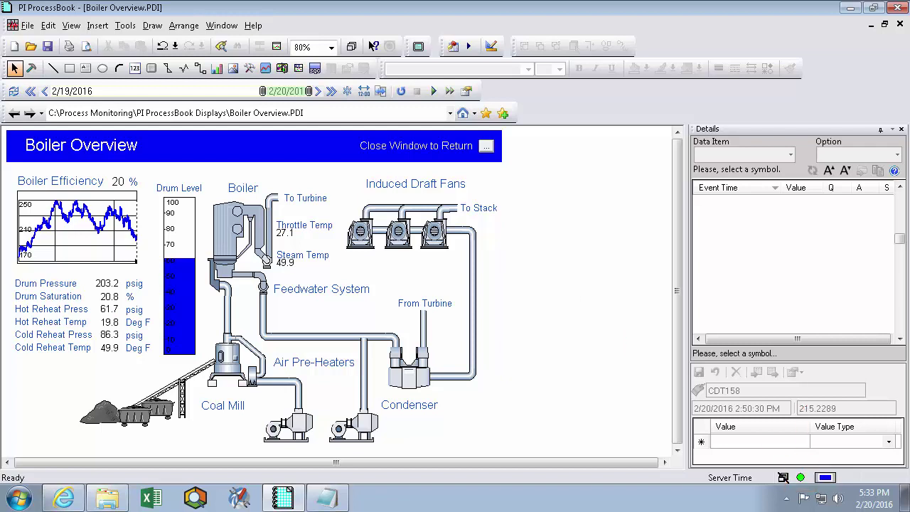
click(801, 479)
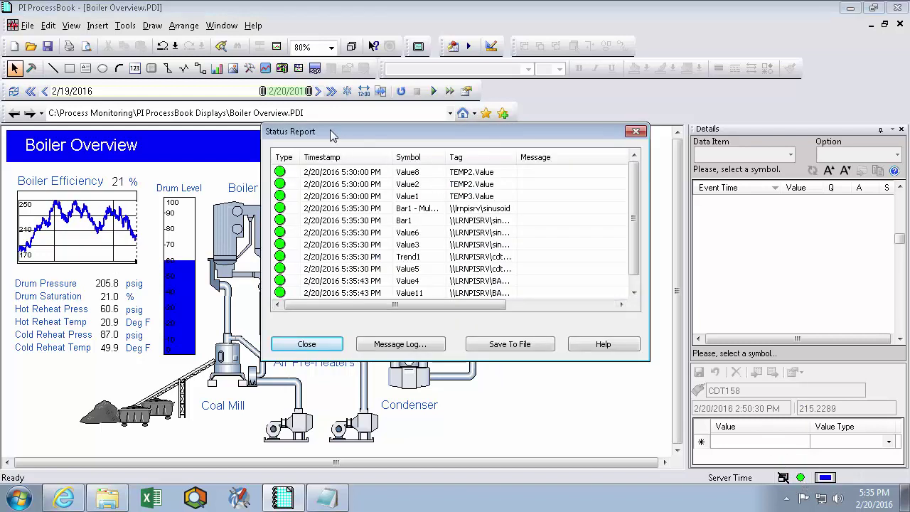
drag(332, 135, 584, 134)
scroll(710, 170, down, 1)
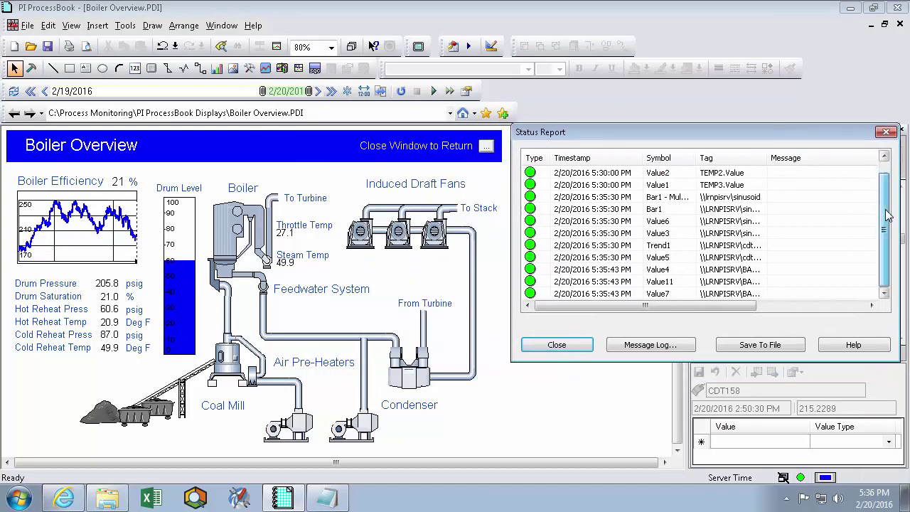
scroll(888, 186, up, 1)
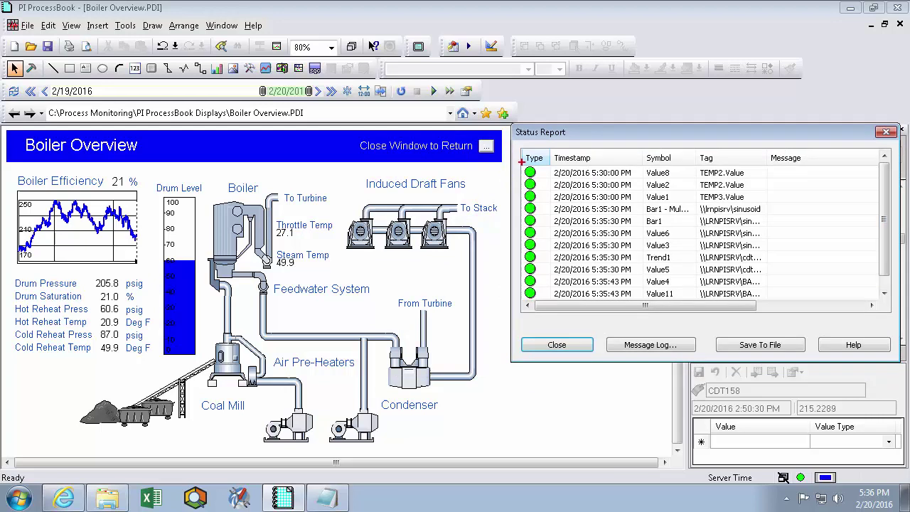
drag(521, 162, 542, 180)
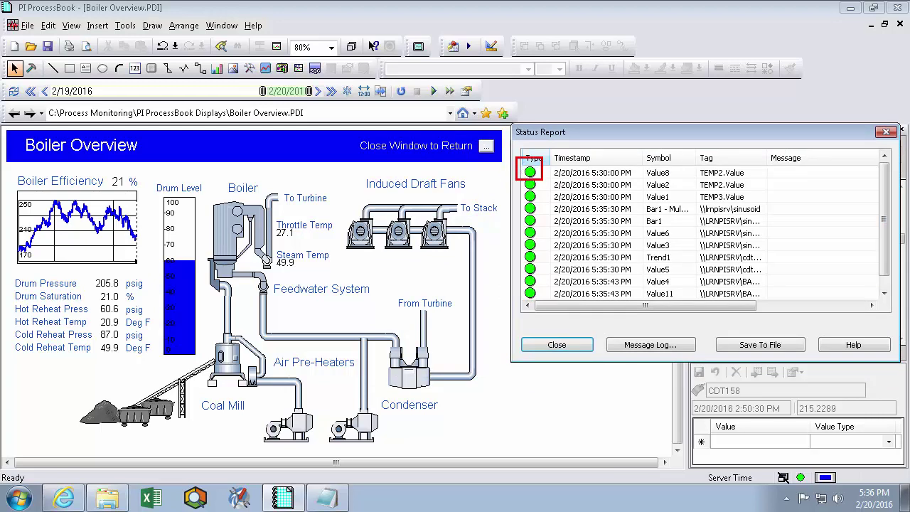
key(e)
drag(537, 163, 524, 179)
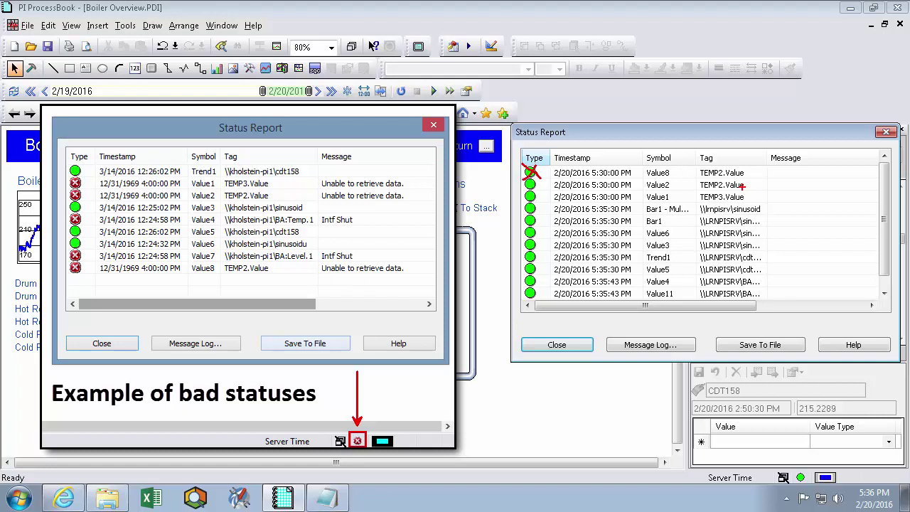
mouse_move(773, 178)
mouse_down()
mouse_move(784, 169)
mouse_move(870, 173)
mouse_up()
mouse_move(785, 467)
mouse_down()
mouse_move(812, 490)
mouse_move(815, 449)
mouse_up()
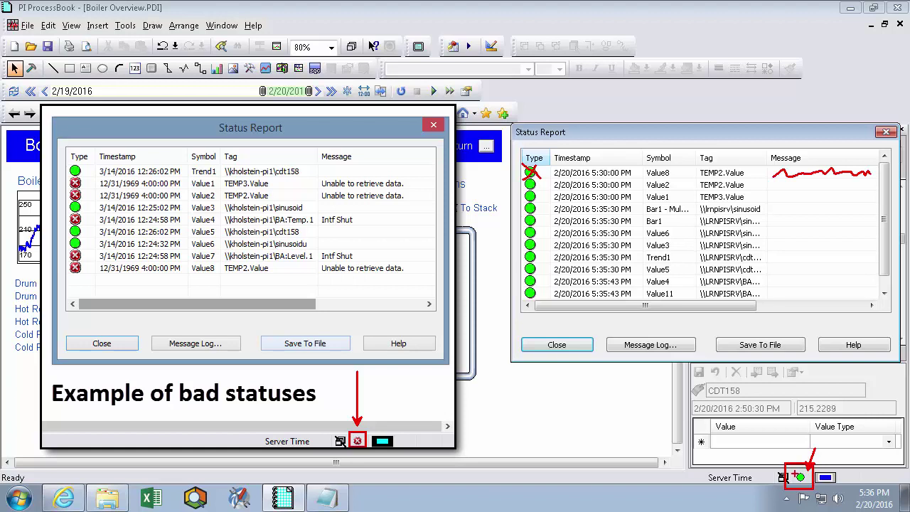
drag(793, 480, 773, 502)
key(Escape)
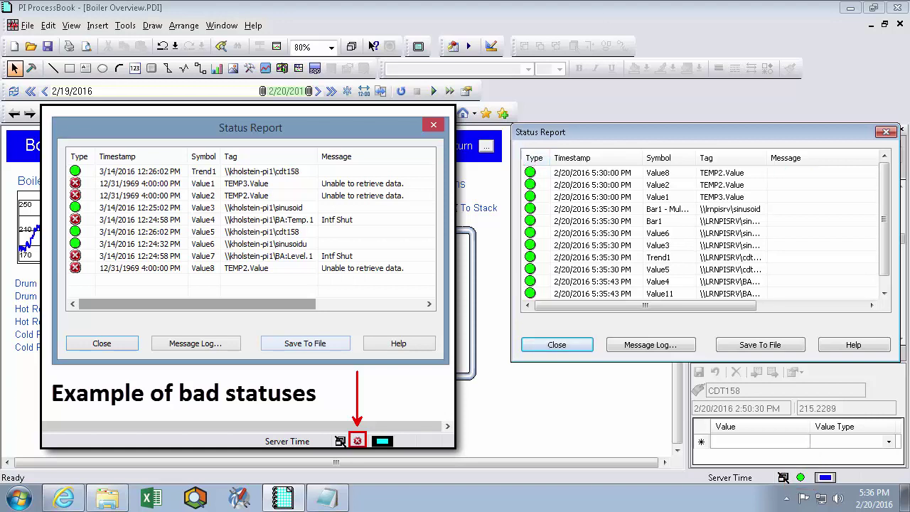
click(886, 133)
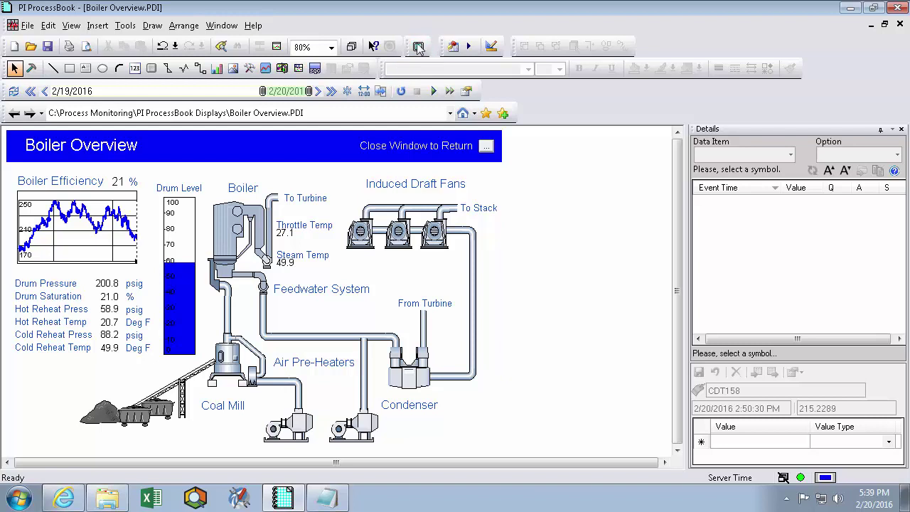
Step: Show the Boiler Overview full screen, close the Details pane, then exit full-screen mode
click(417, 47)
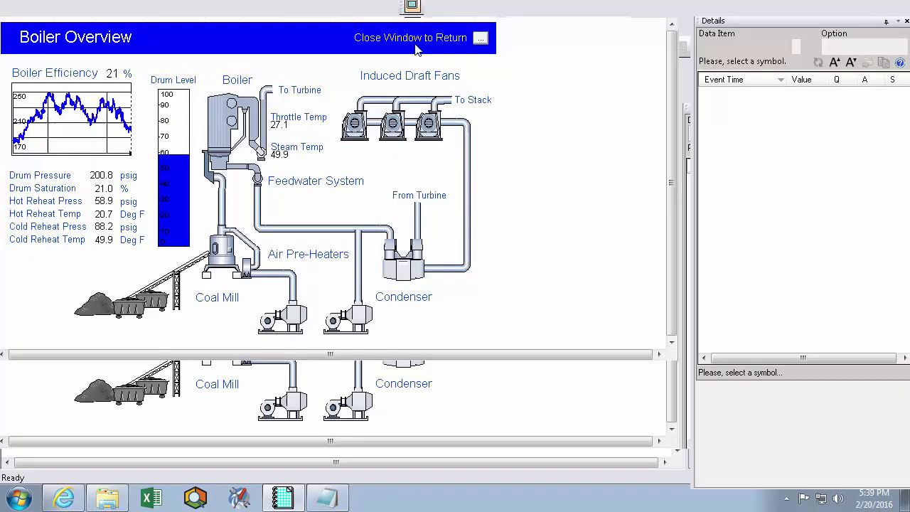
click(900, 26)
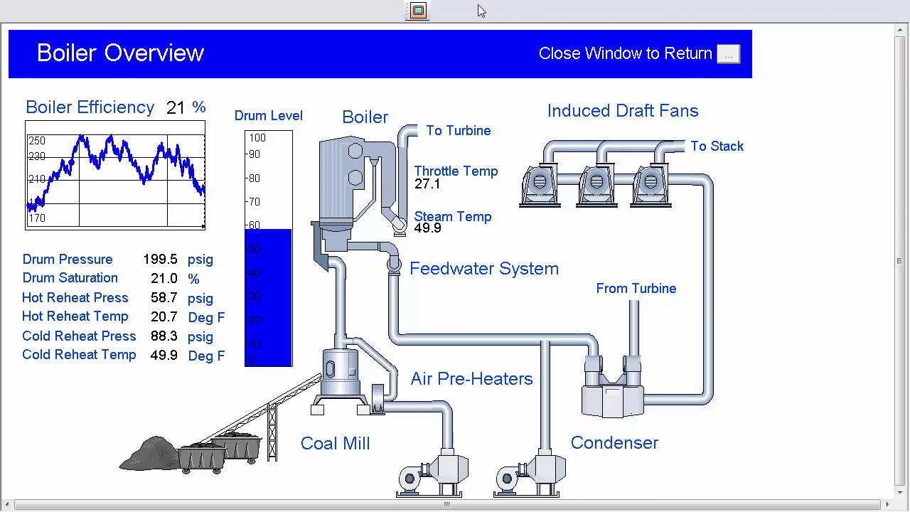
click(418, 10)
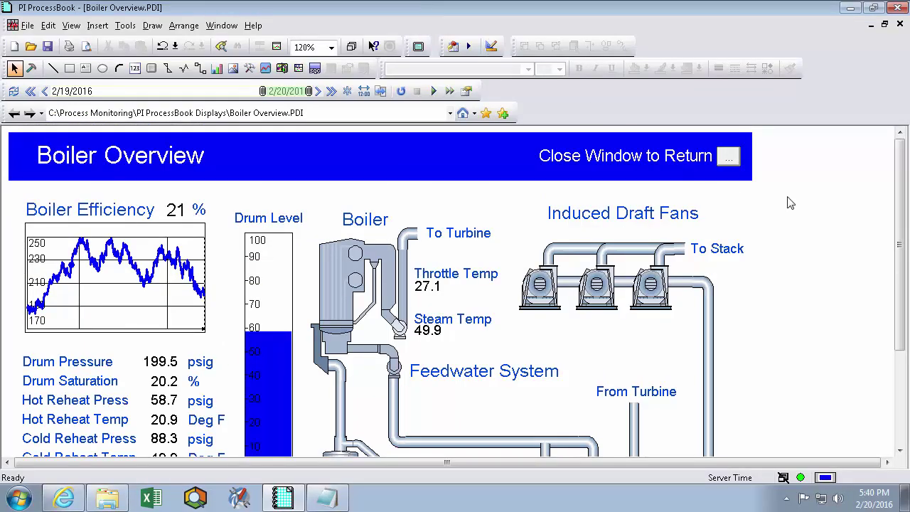
Step: Reduce the Boiler Overview zoom from 120% to 80% so the whole diagram fits
scroll(789, 203, down, 1)
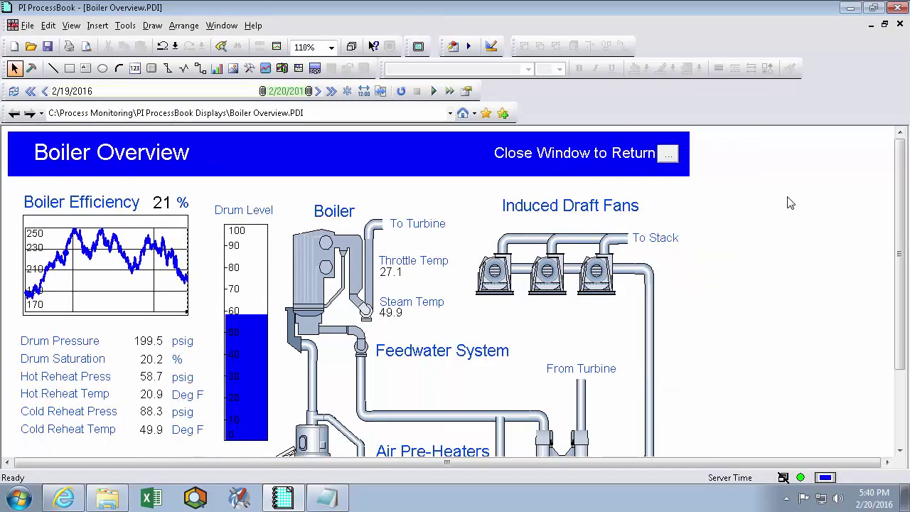
scroll(789, 202, down, 3)
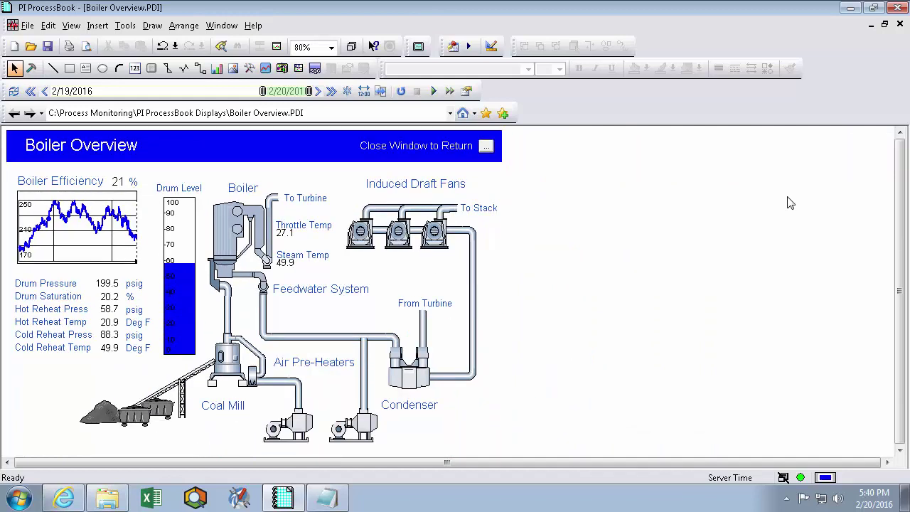